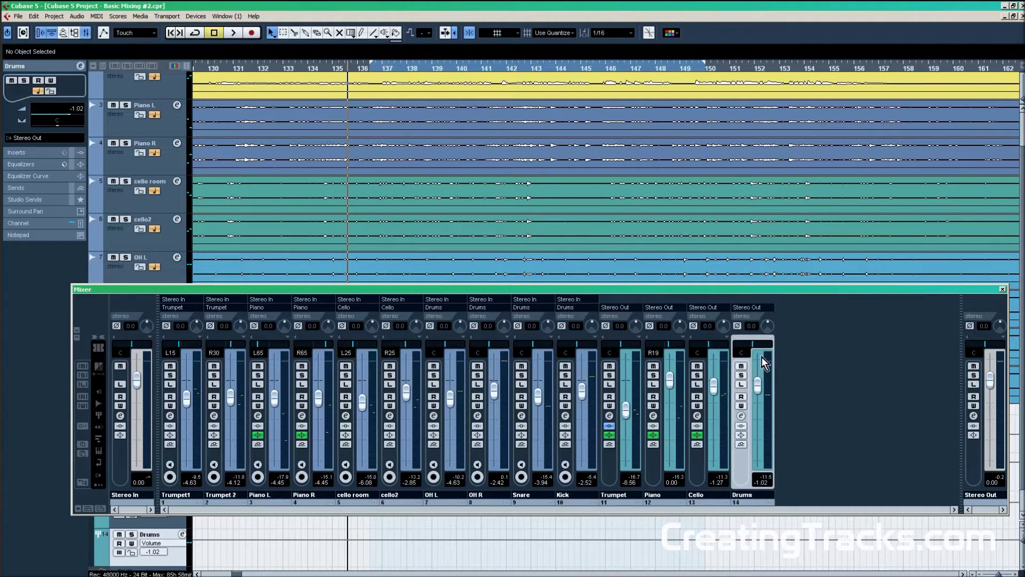
# Step: Solo the Drums group, select the OH L, OH R, Snare and Kick channels, then clear all solos
pyautogui.click(741, 375)
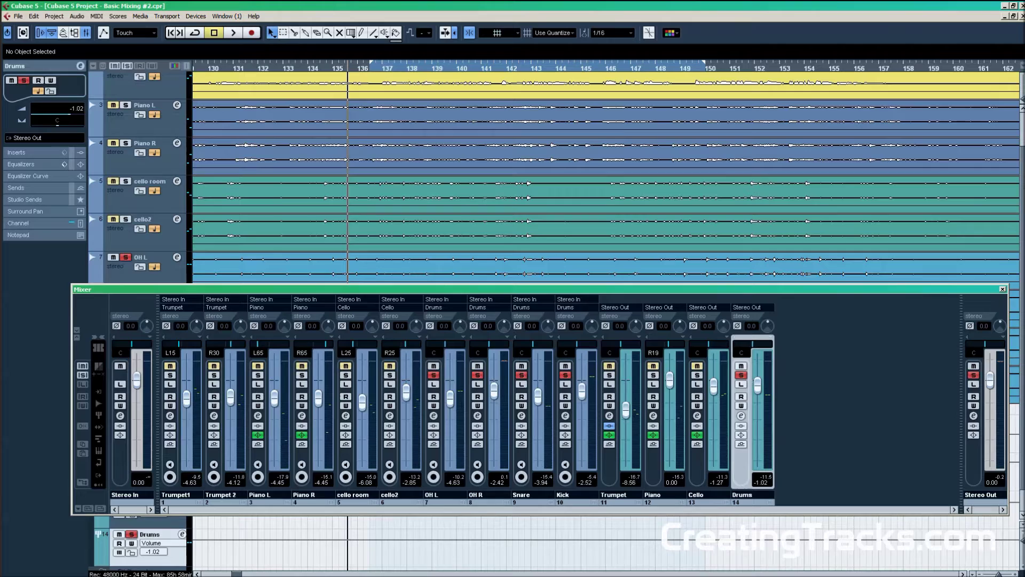
pyautogui.click(432, 495)
pyautogui.keyDown('shift'); pyautogui.click(565, 495); pyautogui.keyUp('shift')
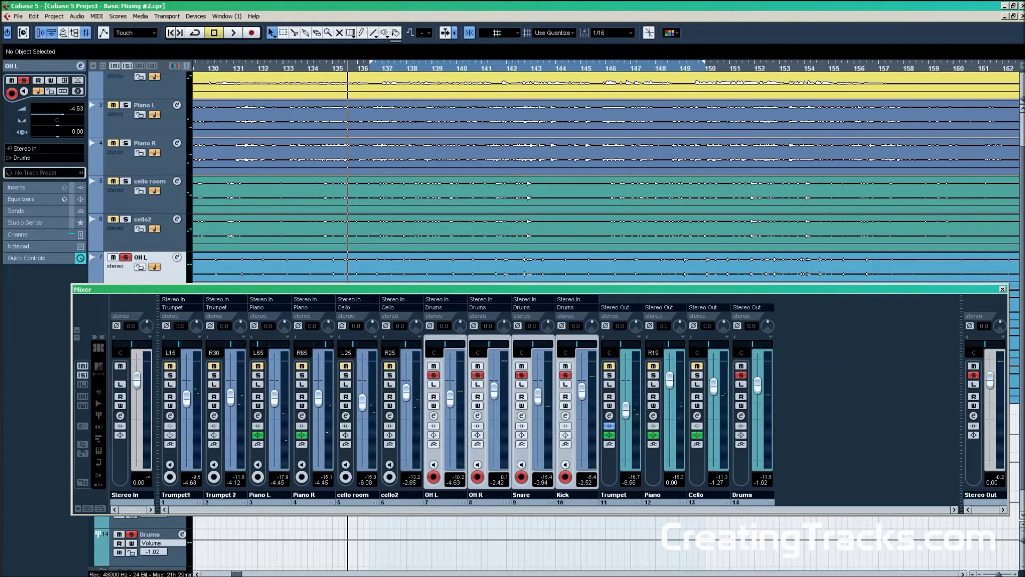
pyautogui.click(82, 374)
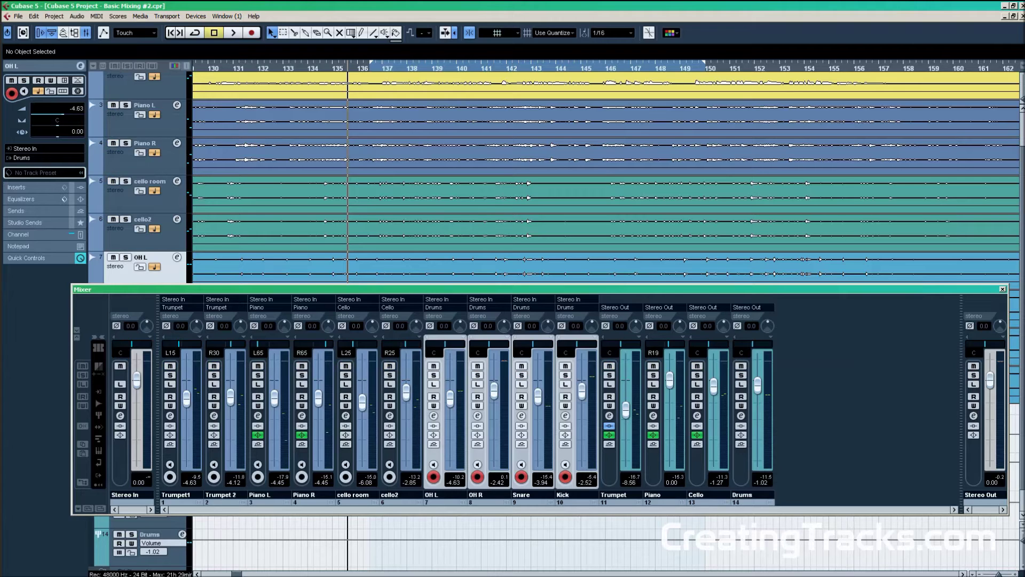
# Step: Select the cello2 and cello room tracks and briefly solo them
pyautogui.press('Up')
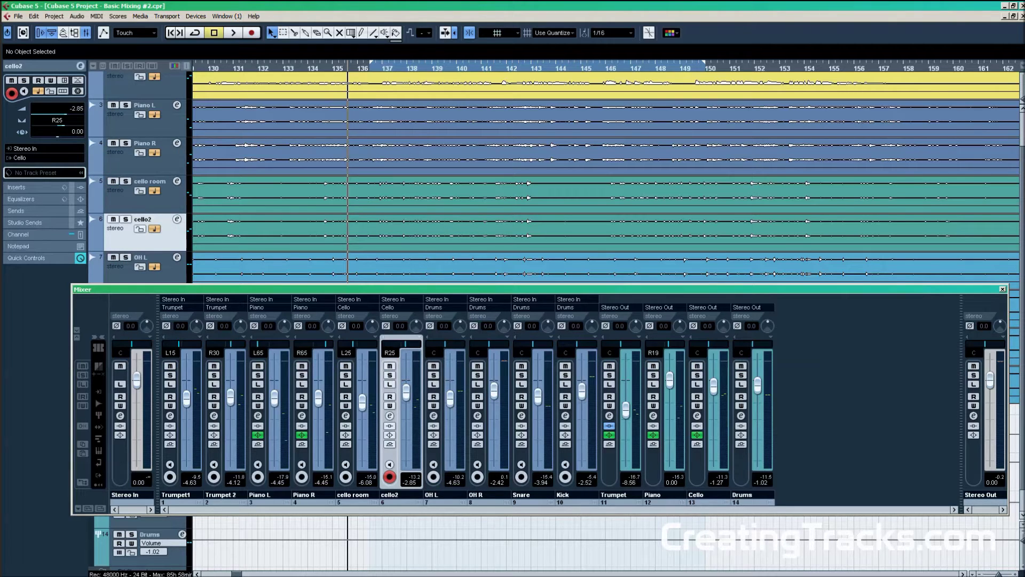
pyautogui.hotkey('shift', 'Up')
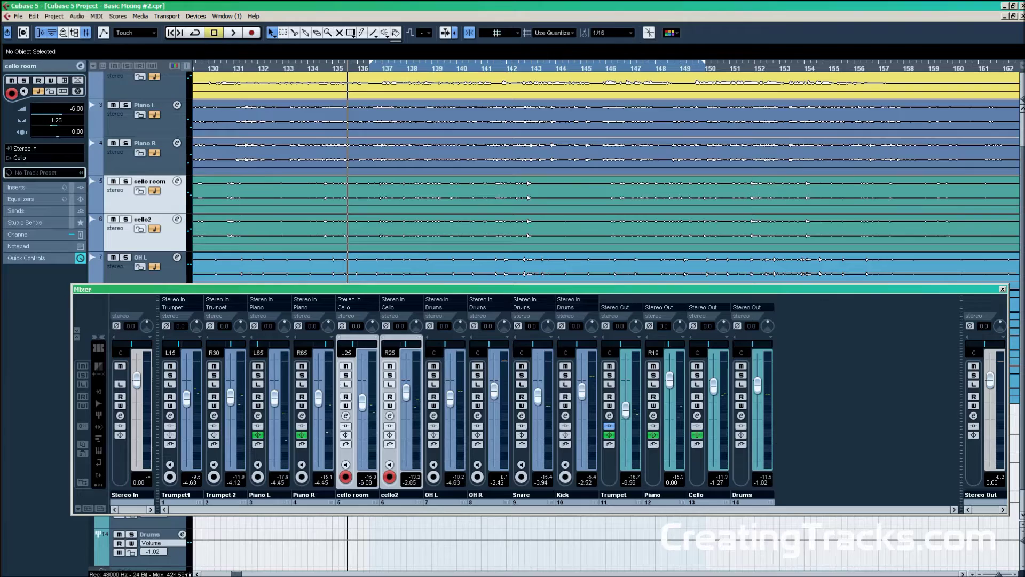
pyautogui.press('s')
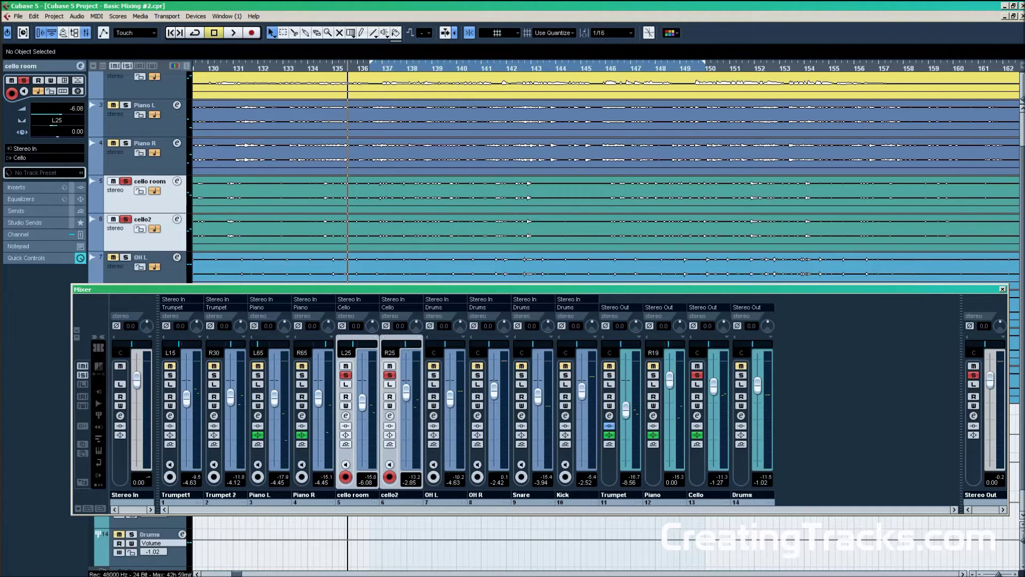
pyautogui.press('s')
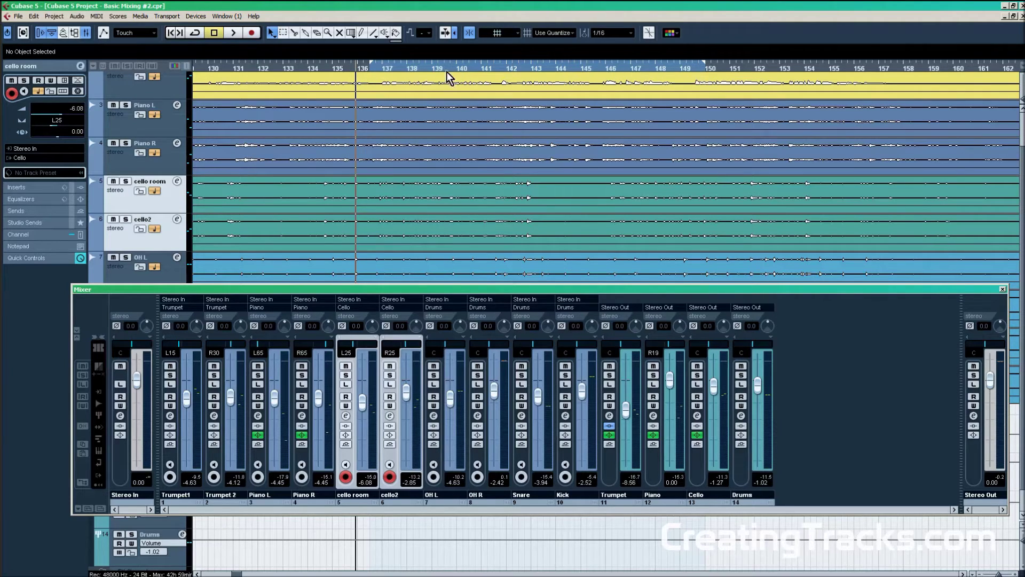
# Step: Play the arrangement, stop it, and return the playhead to bar 136
pyautogui.press('space')
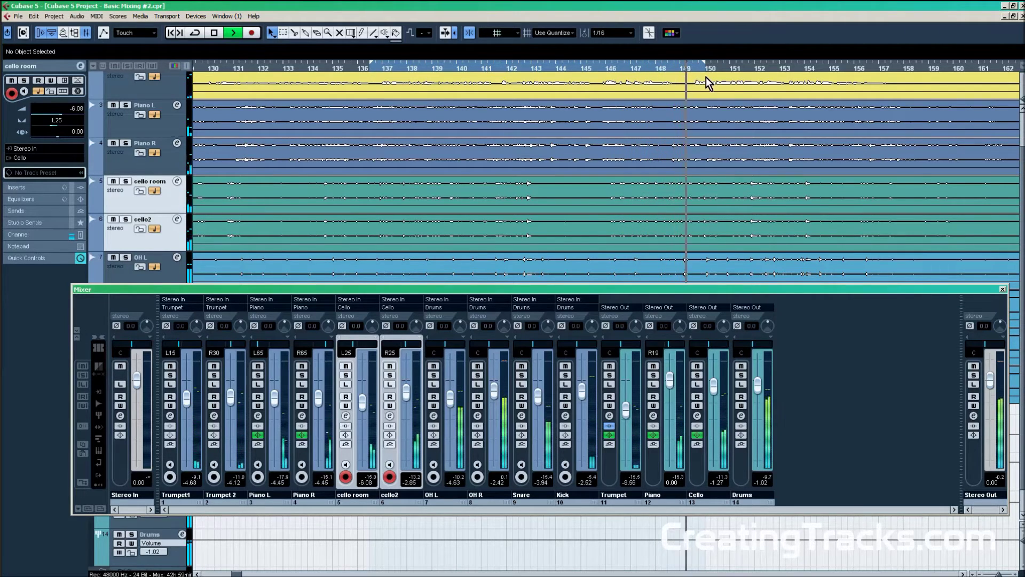
pyautogui.press('space')
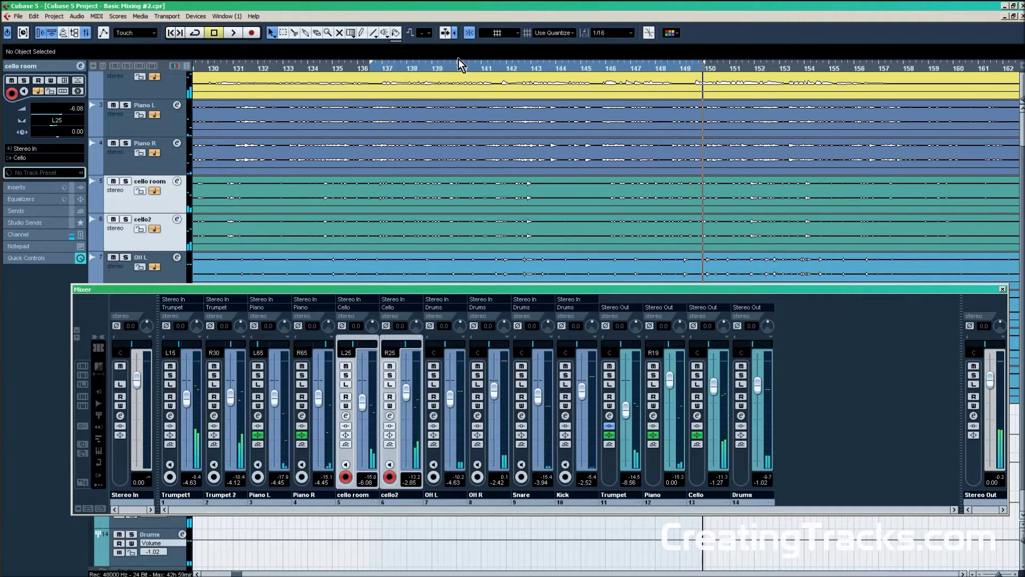
pyautogui.click(363, 69)
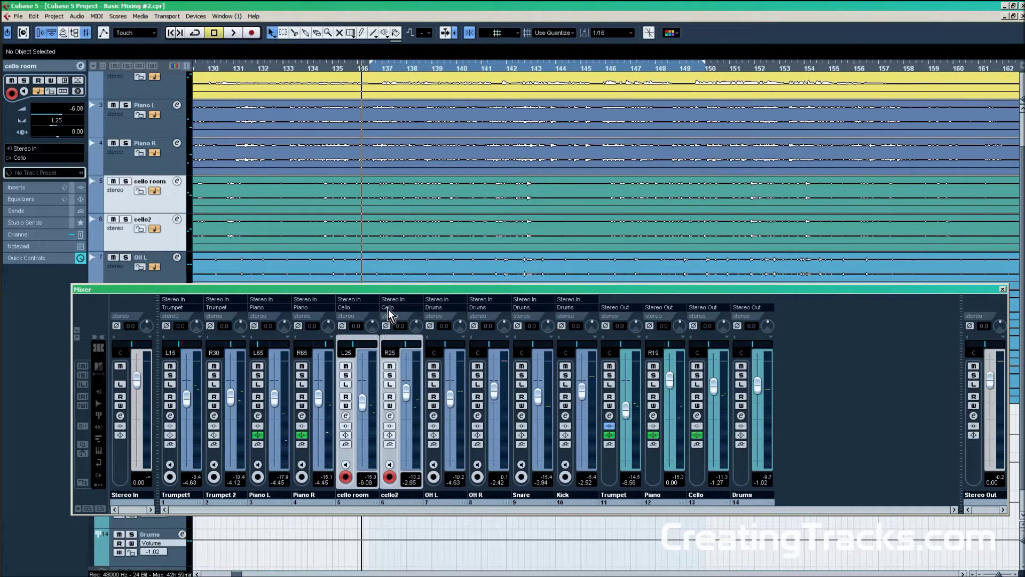
# Step: Lower the Mixer, move the Transport panel out of the way, and close the Mixer
pyautogui.moveTo(393, 288); pyautogui.dragTo(363, 335)
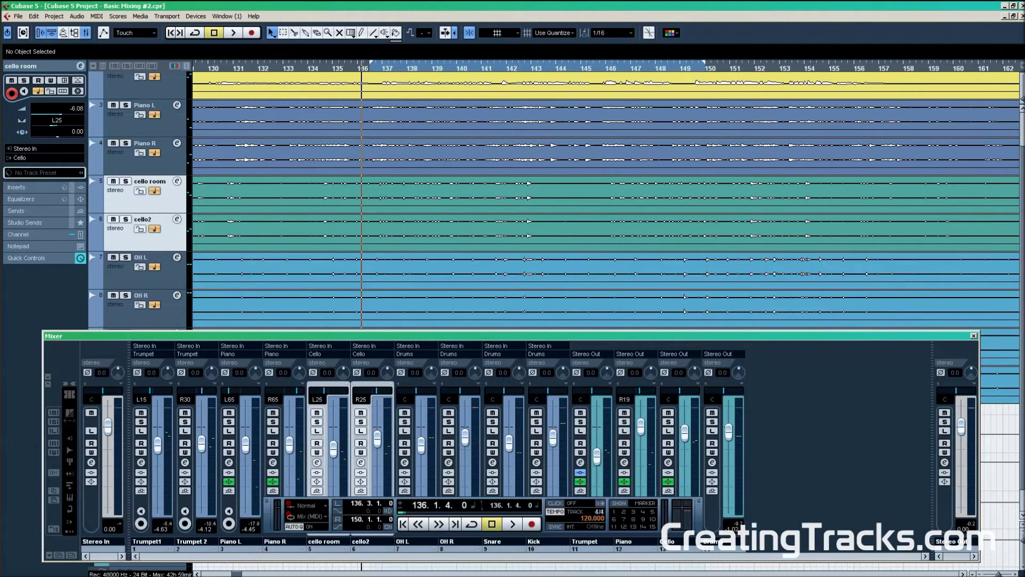
pyautogui.moveTo(267, 515); pyautogui.dragTo(561, 34)
pyautogui.scroll(-1, 534, 198)
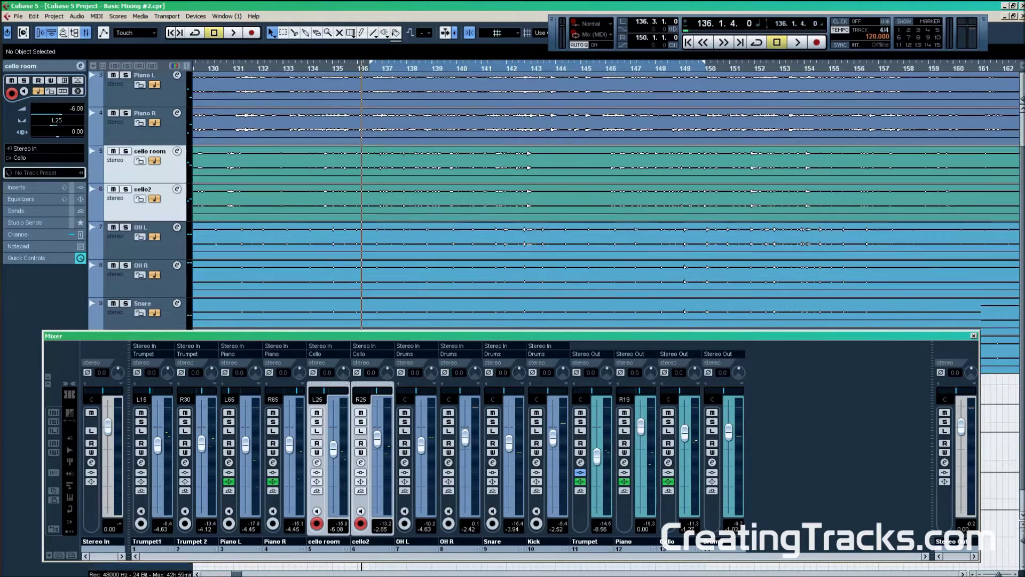
pyautogui.press('F3')
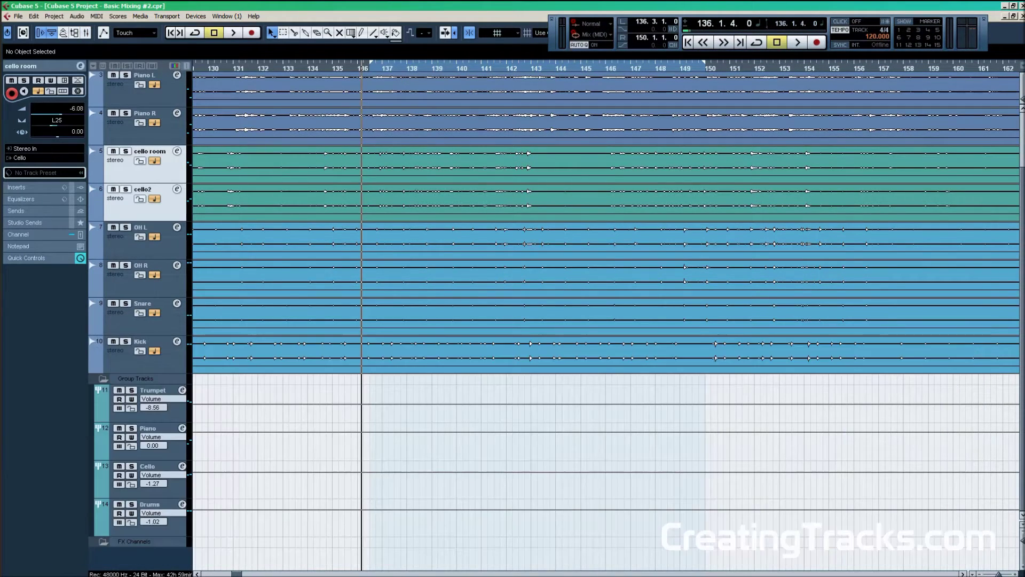
# Step: Select the audio events on OH L, OH R, Snare and Kick
pyautogui.click(395, 240)
pyautogui.keyDown('shift'); pyautogui.click(395, 288); pyautogui.keyUp('shift')
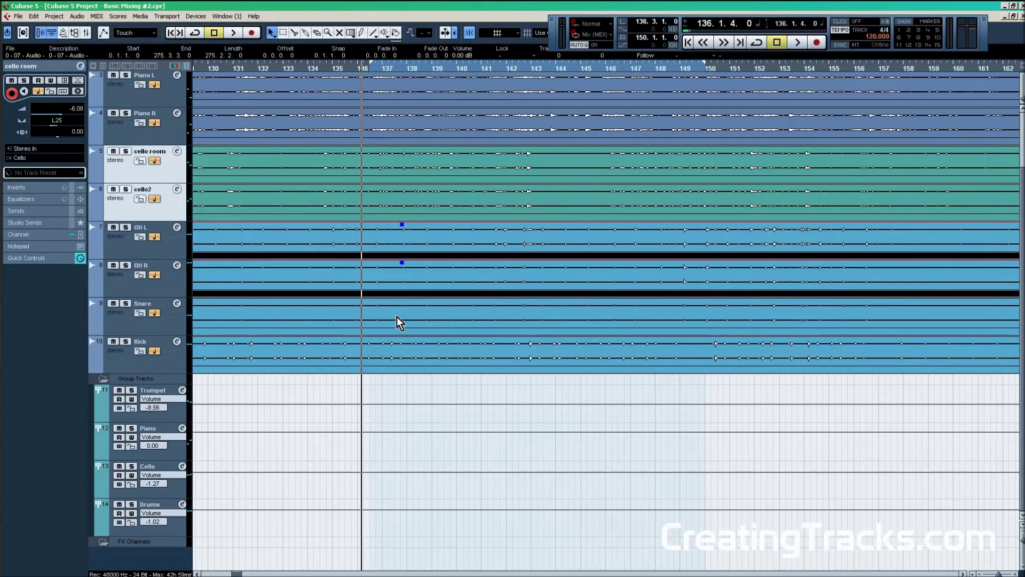
pyautogui.keyDown('shift'); pyautogui.click(396, 316); pyautogui.keyUp('shift')
pyautogui.keyDown('shift'); pyautogui.click(408, 356); pyautogui.keyUp('shift')
# Step: Reopen the Mixer, solo the selected drum tracks, and play them back
pyautogui.press('F3')
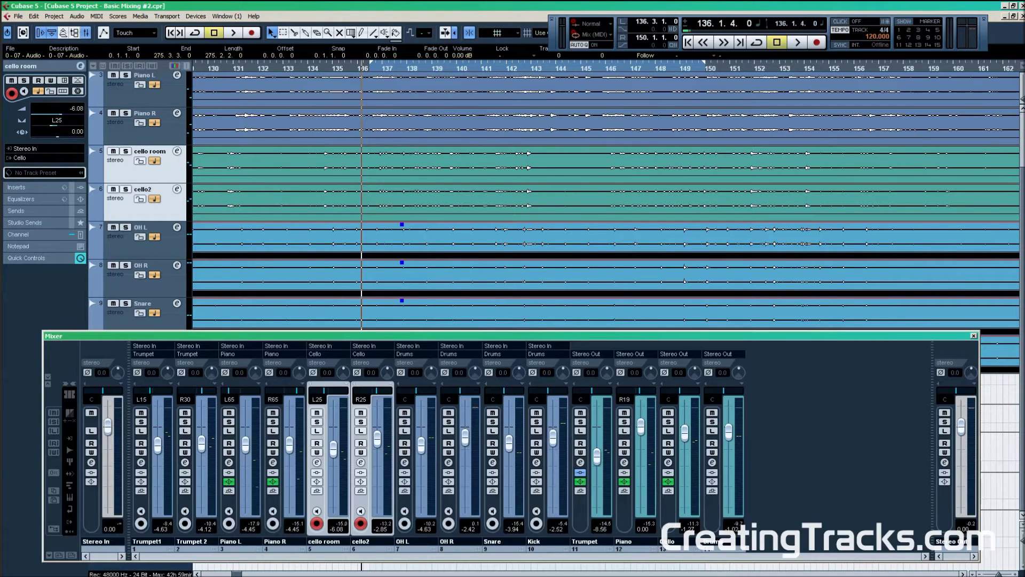
pyautogui.press('s')
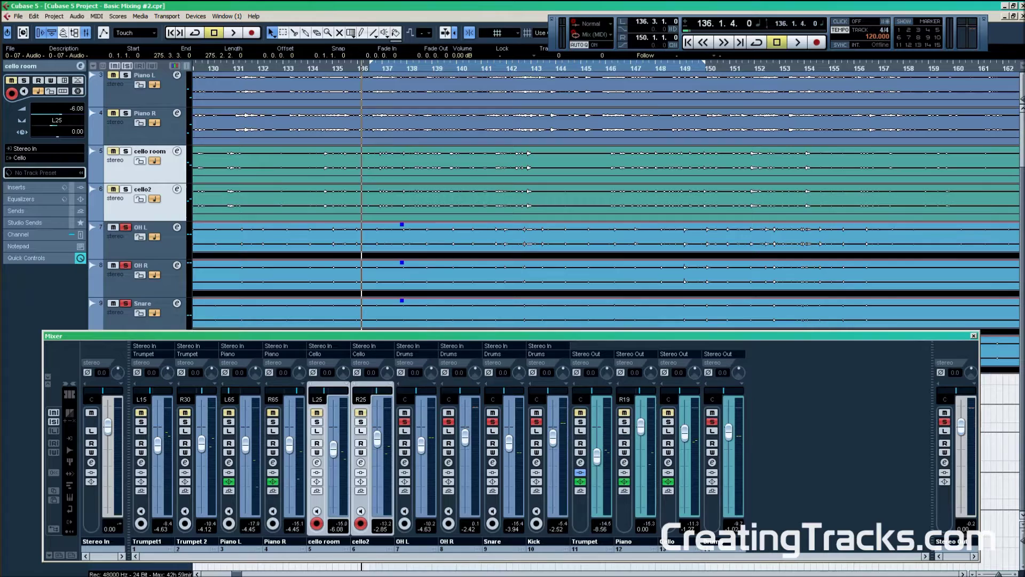
pyautogui.press('space')
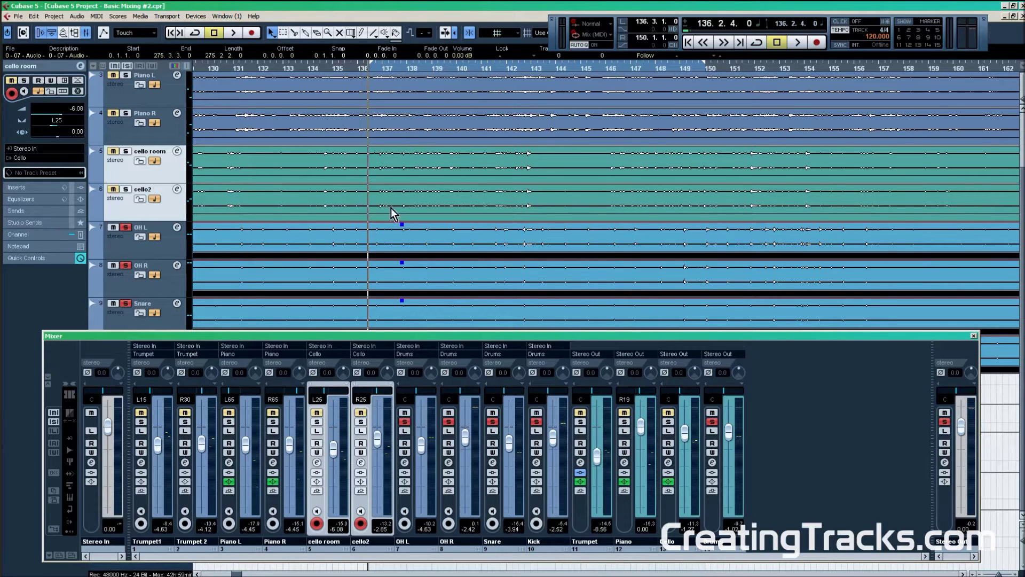
pyautogui.press('space')
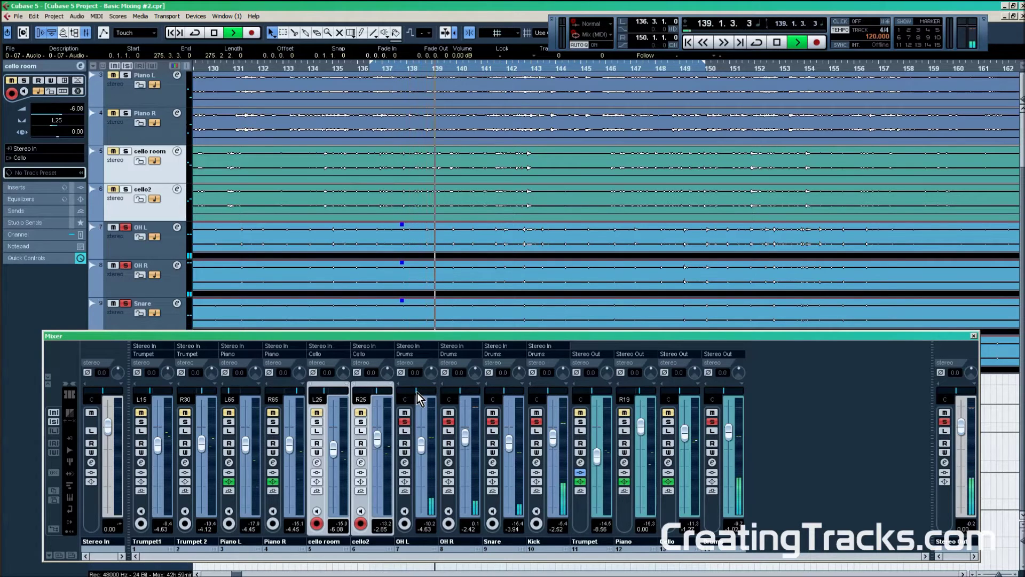
# Step: Pan OH L hard left and toggle the OH L and OH R solos to compare the overheads
pyautogui.moveTo(417, 393); pyautogui.dragTo(479, 393)
pyautogui.click(459, 391)
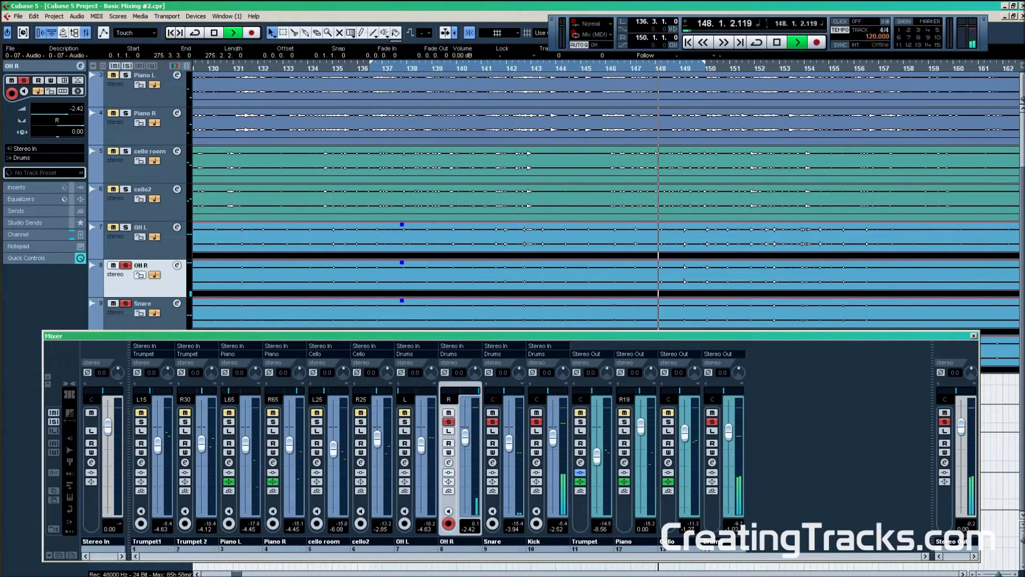
pyautogui.press('s')
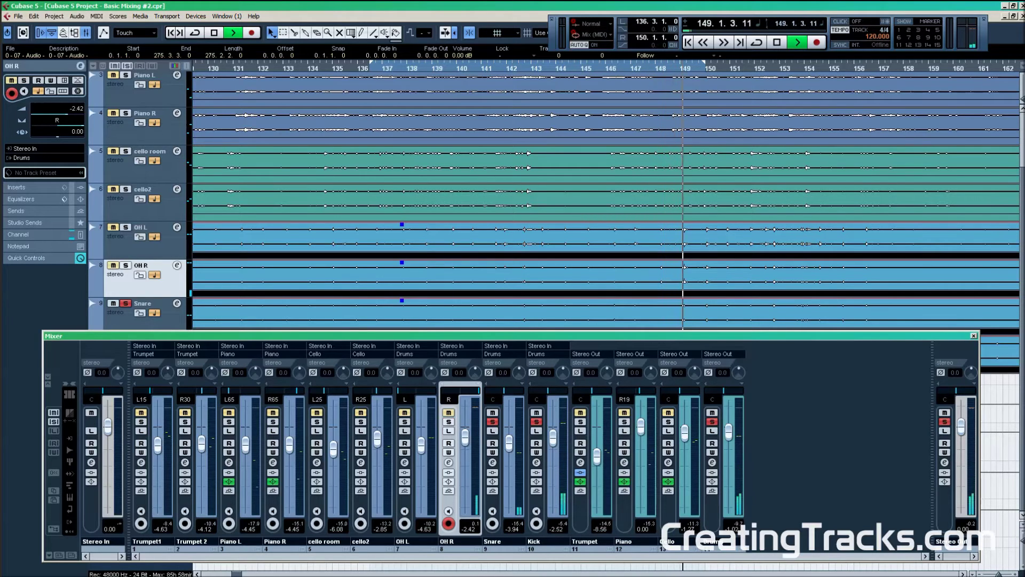
pyautogui.click(404, 422)
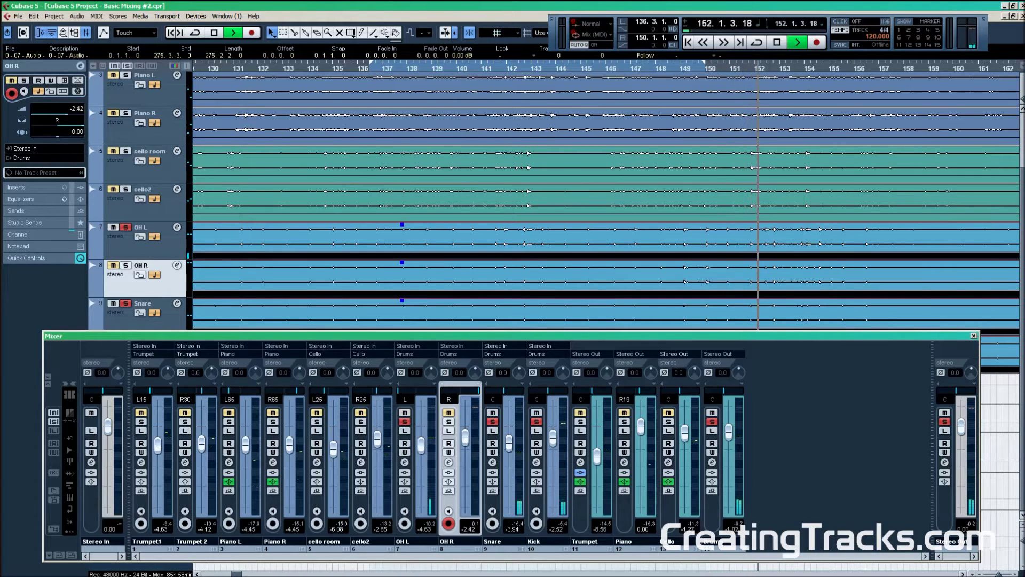
pyautogui.click(449, 421)
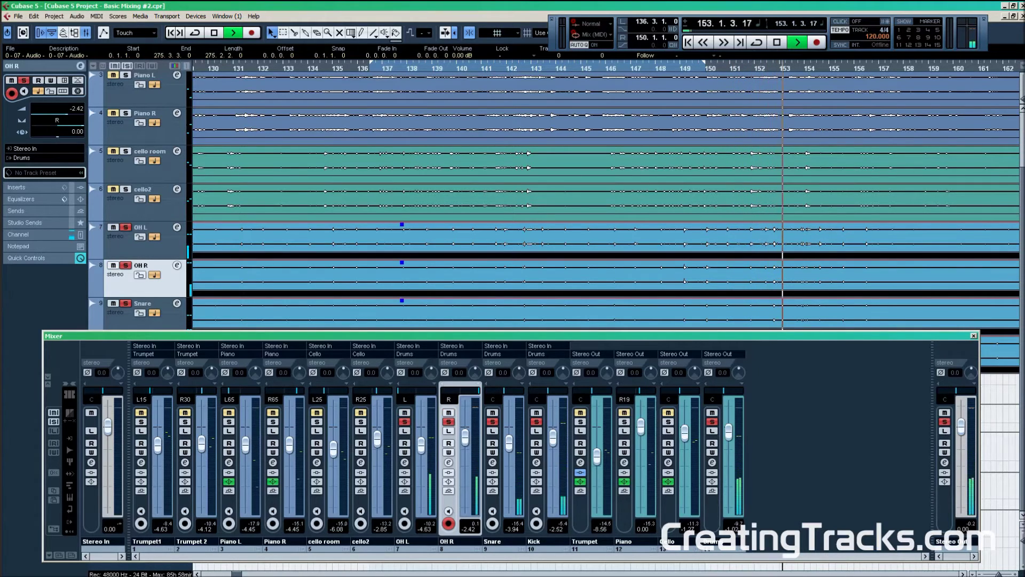
# Step: Restart playback from bar 136 and stop it near bar 147
pyautogui.press('space')
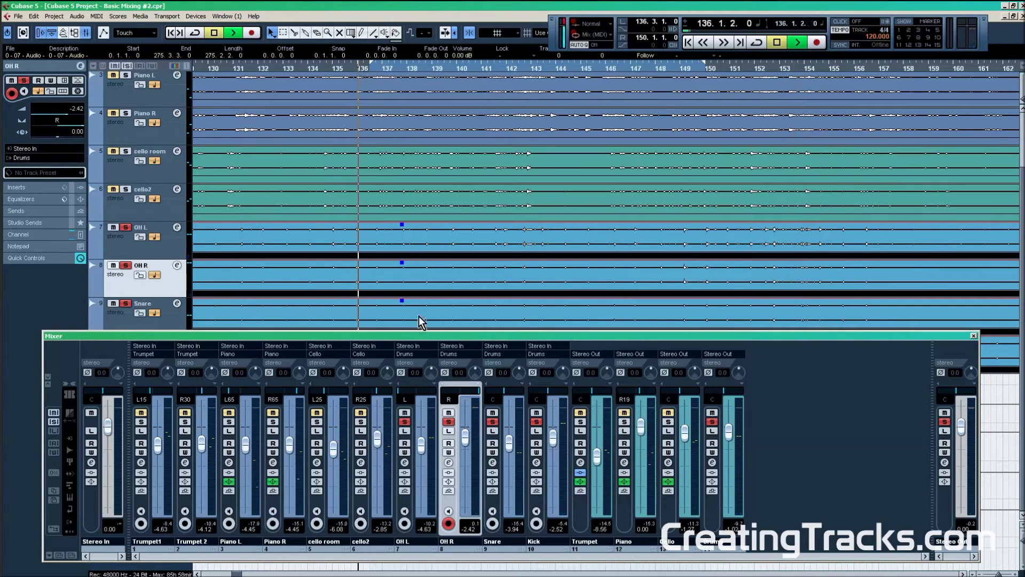
pyautogui.press('space')
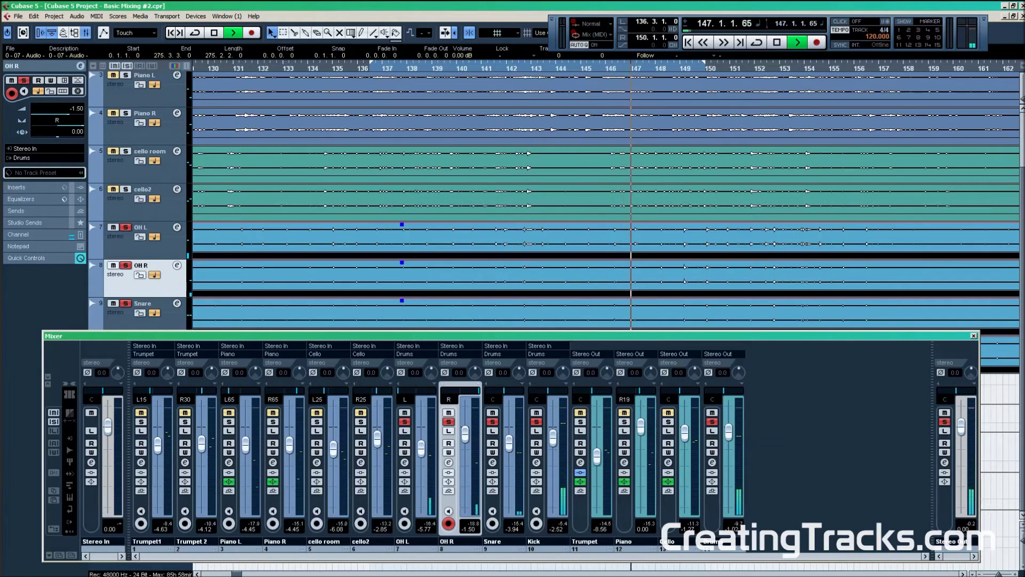
pyautogui.press('space')
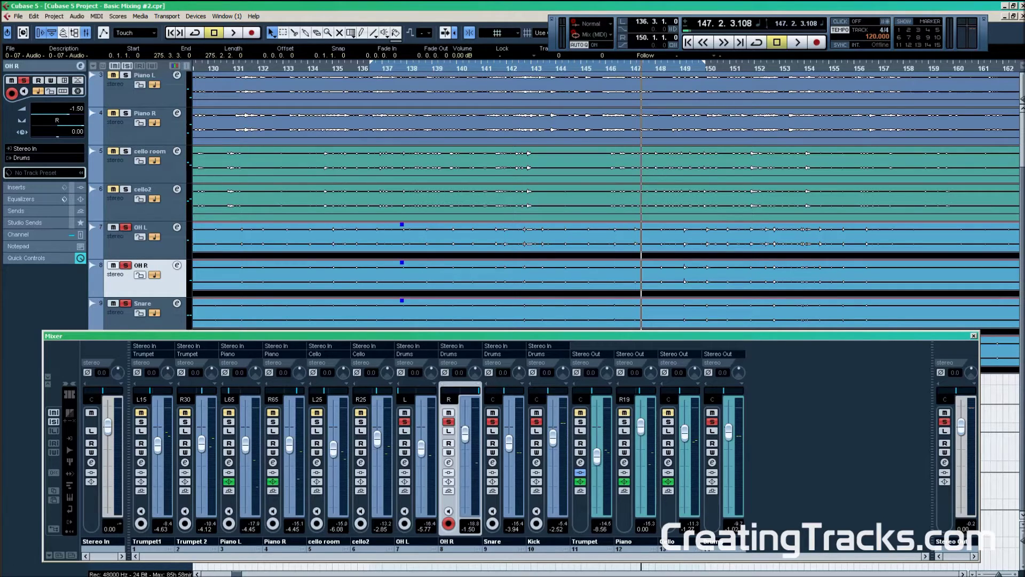
# Step: Return to bar 136, select the Kick, unsolo OH R, and play the kick to bar 146
pyautogui.click(371, 69)
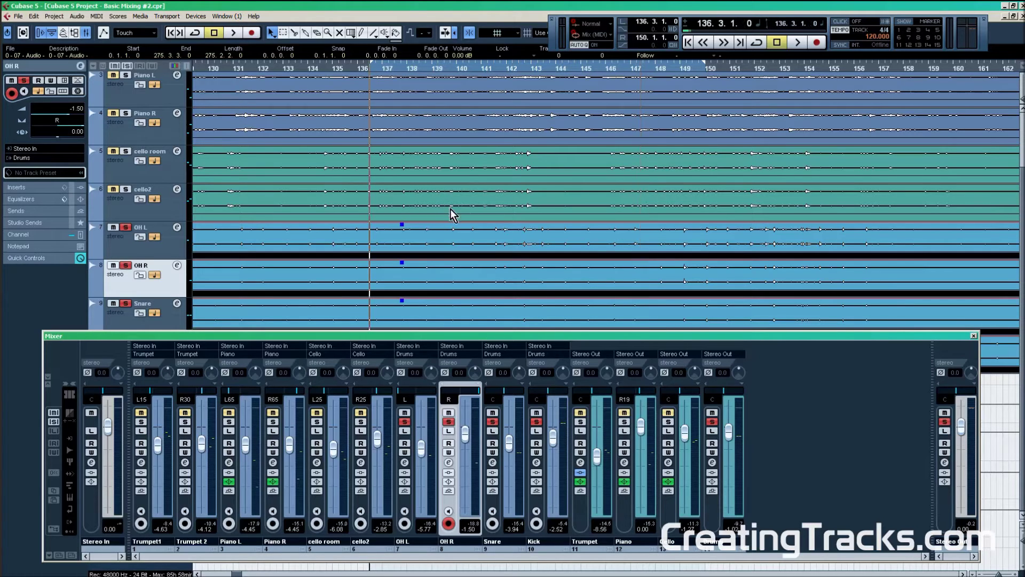
pyautogui.click(539, 550)
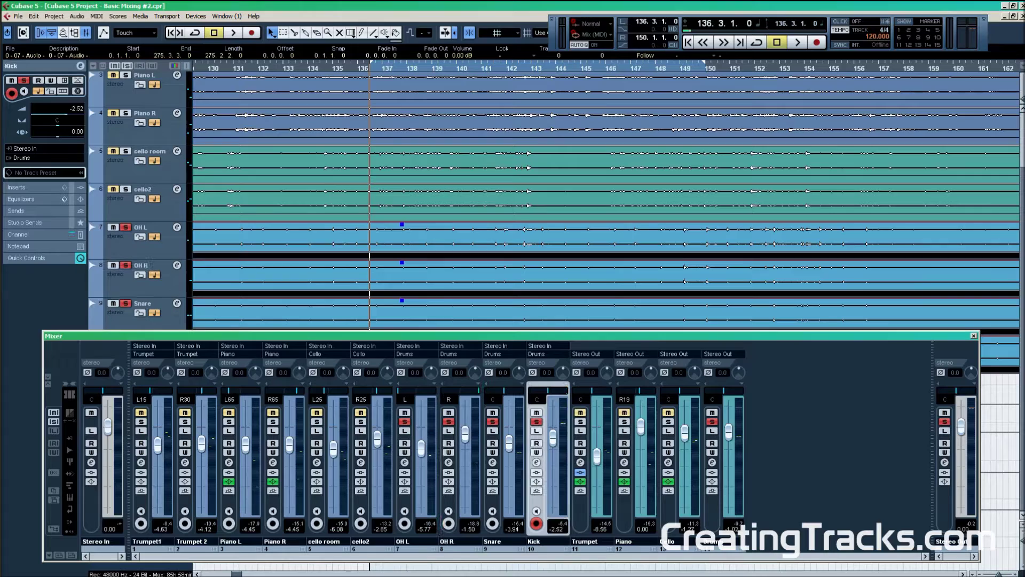
pyautogui.click(448, 421)
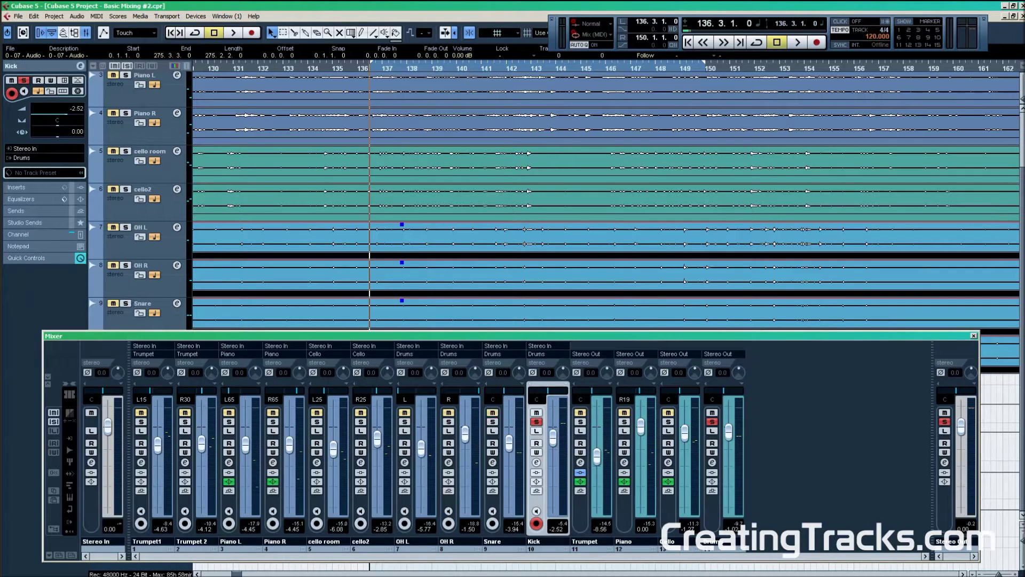
pyautogui.press('space')
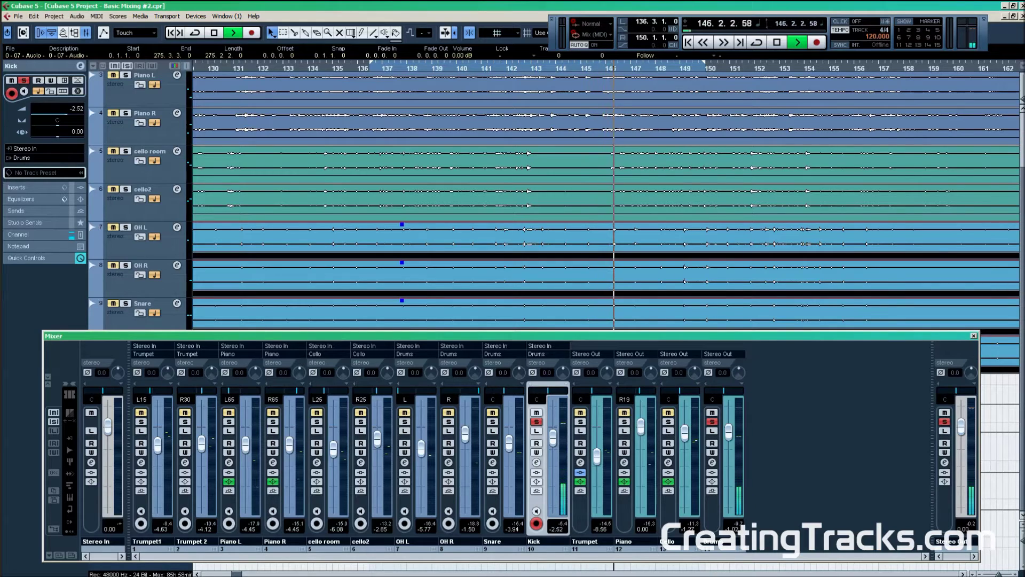
pyautogui.press('space')
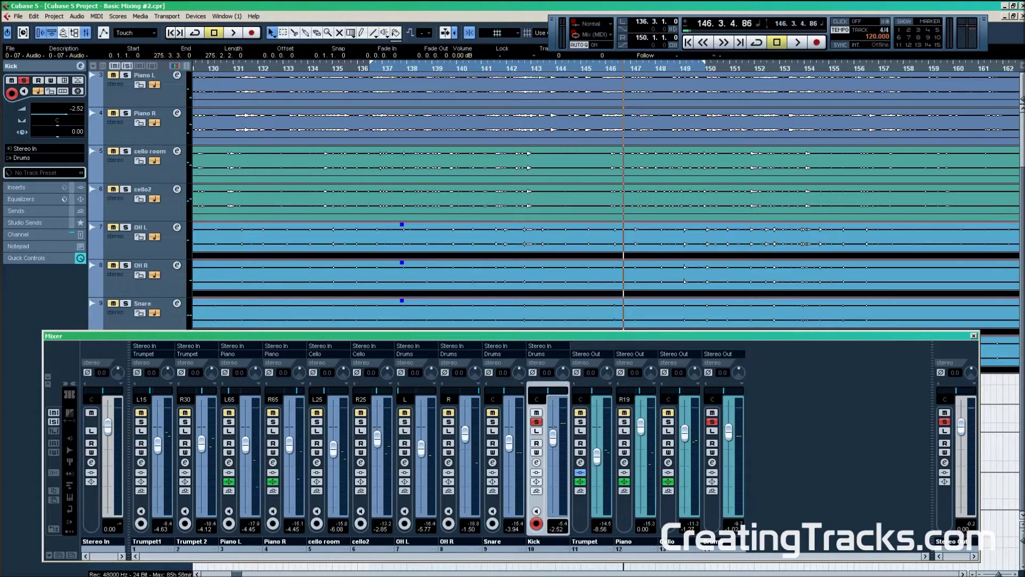
pyautogui.click(537, 462)
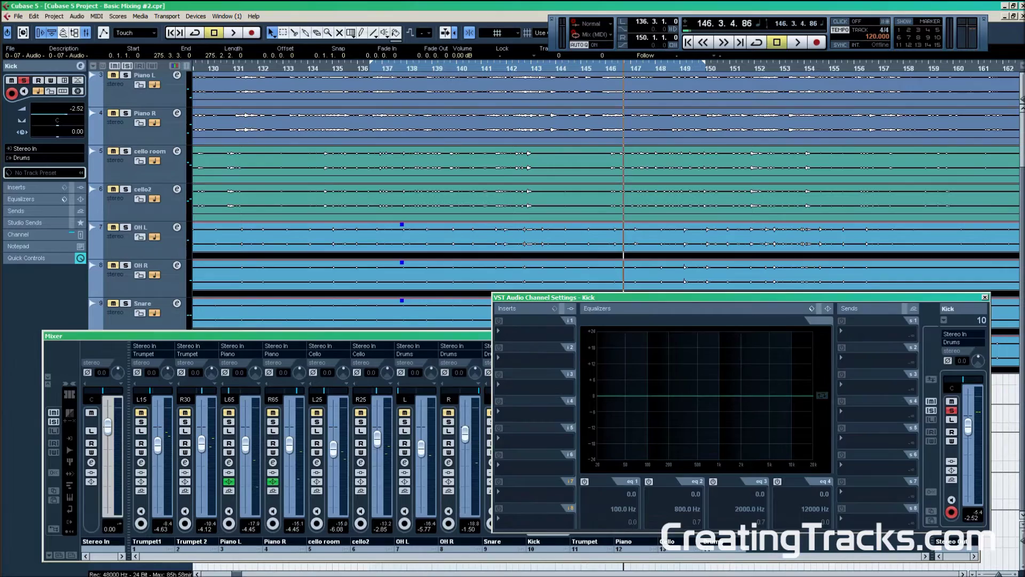
pyautogui.moveTo(534, 297); pyautogui.dragTo(342, 163)
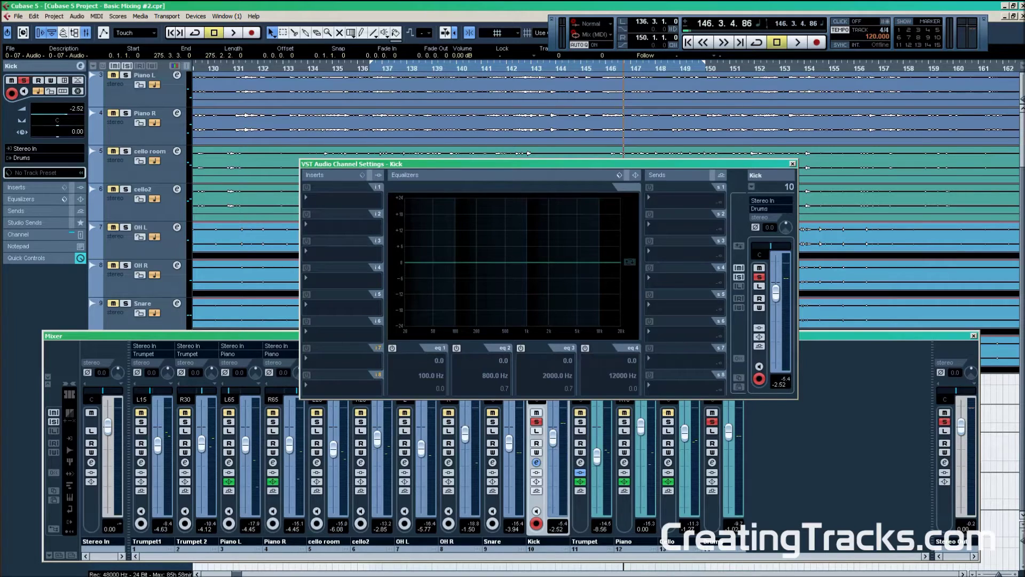
pyautogui.click(619, 175)
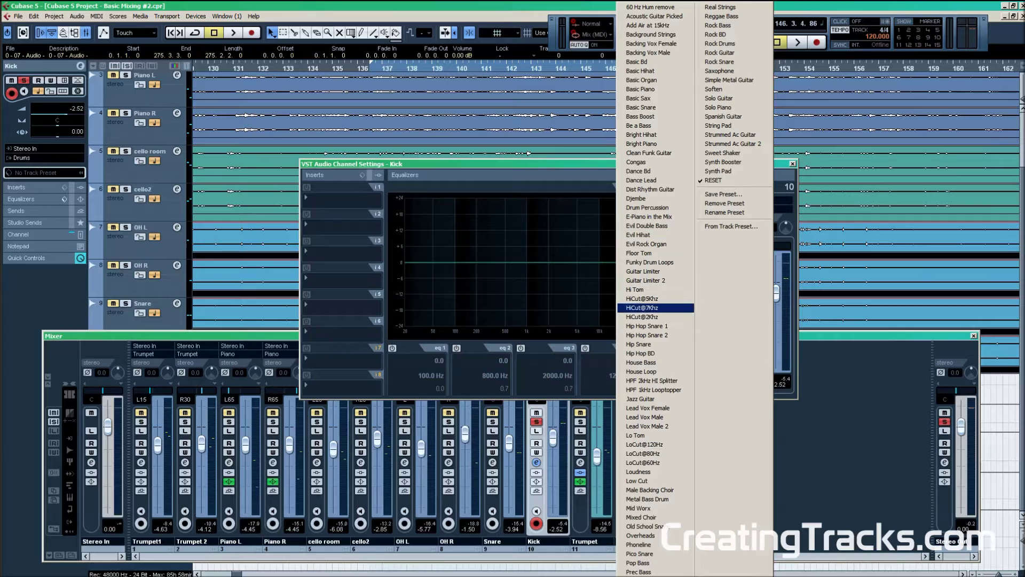
pyautogui.click(646, 317)
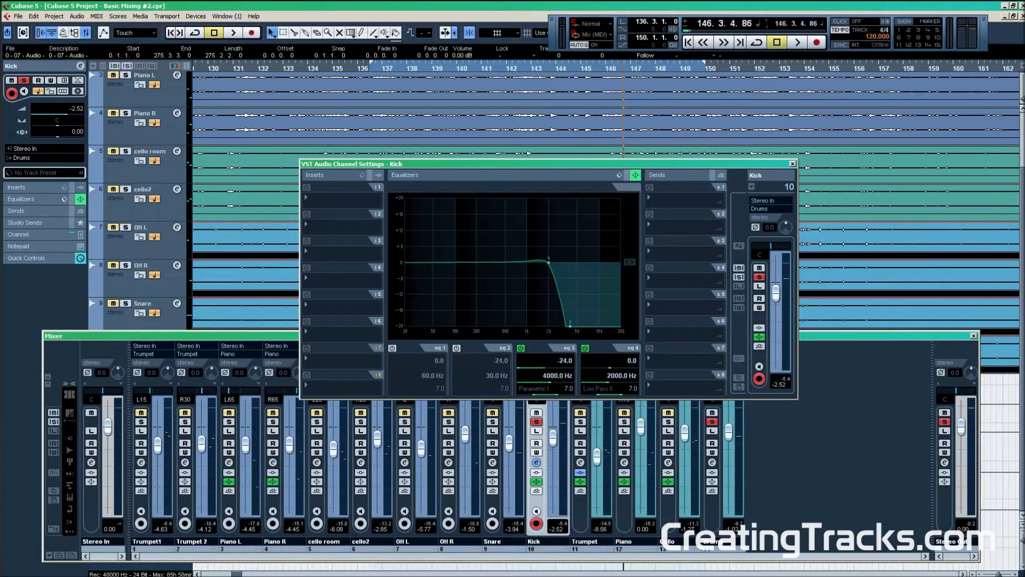
# Step: Set the high cut's Q to 5.8 and band 3 to 9108 Hz, then play
pyautogui.moveTo(633, 388); pyautogui.dragTo(622, 369)
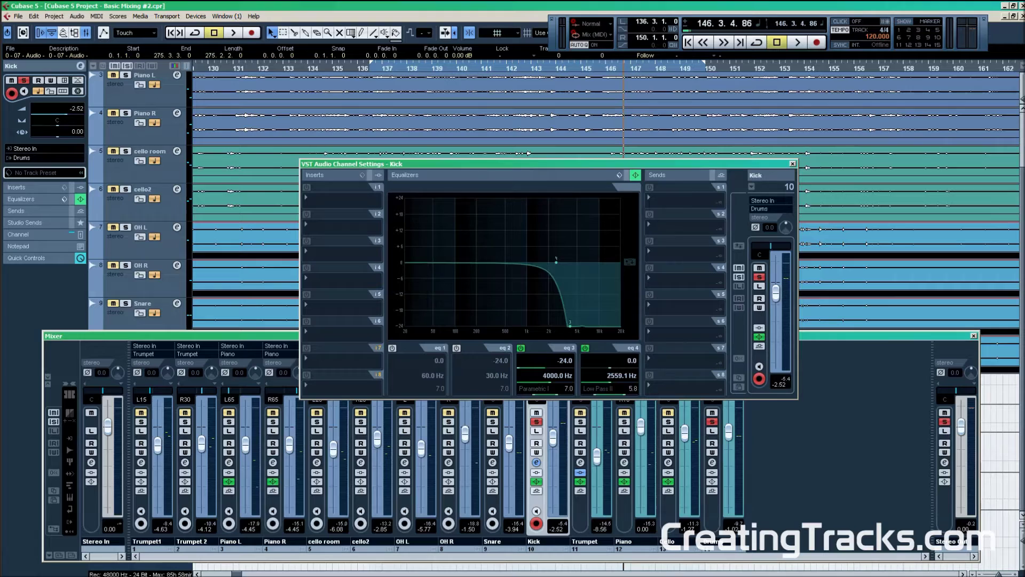
pyautogui.moveTo(558, 376); pyautogui.dragTo(558, 370)
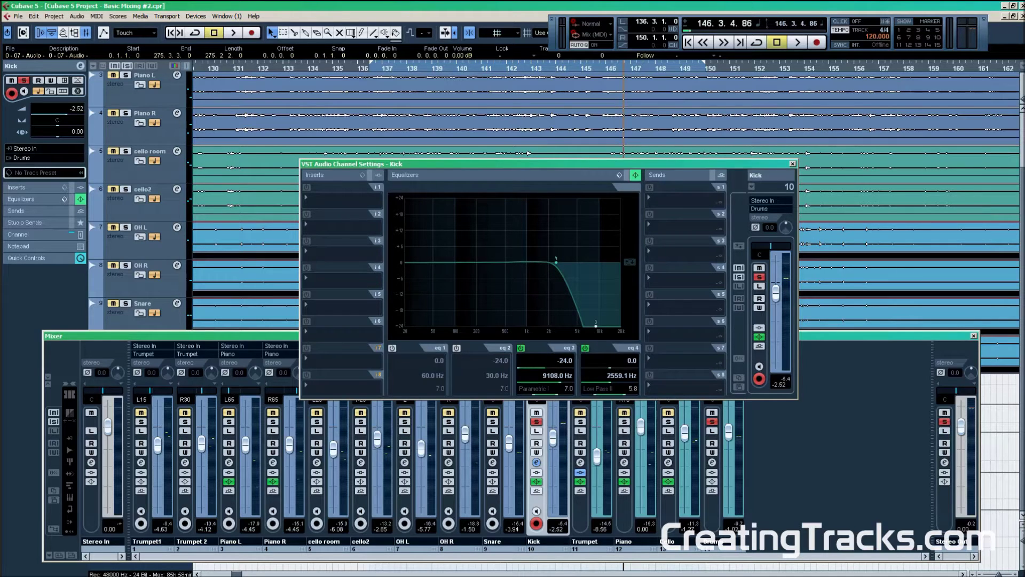
pyautogui.press('space')
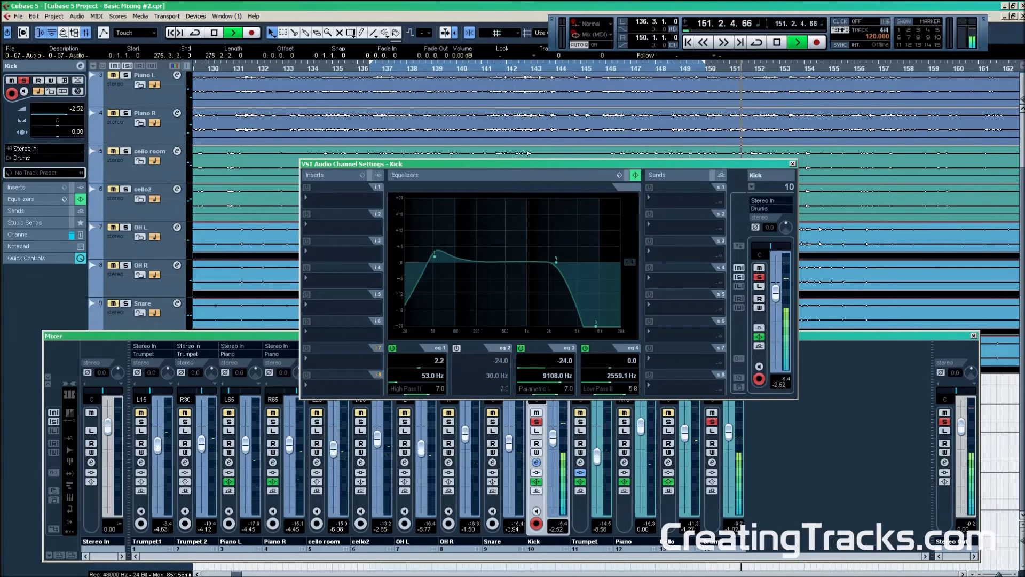
# Step: Make Kick band 1 a Low Shelf II boosting 4.2 dB at 130 Hz, then stop and rewind to bar 136
pyautogui.click(412, 389)
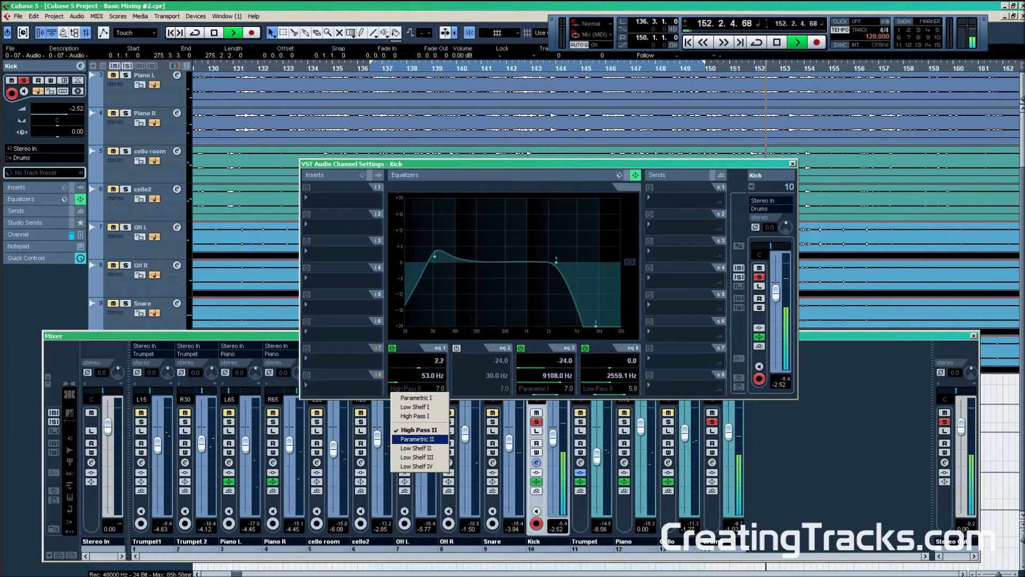
pyautogui.click(415, 448)
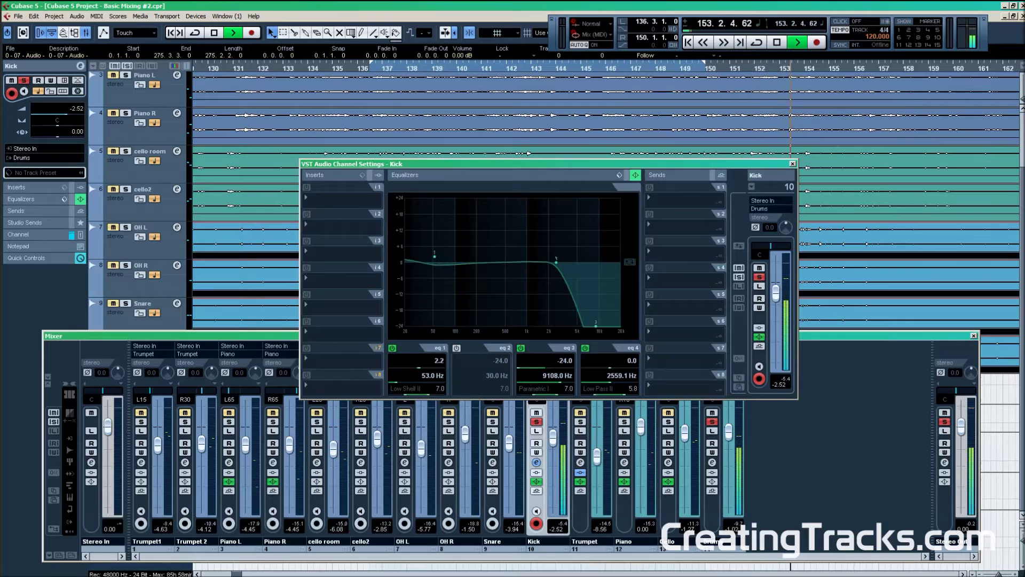
pyautogui.moveTo(434, 256); pyautogui.dragTo(465, 253)
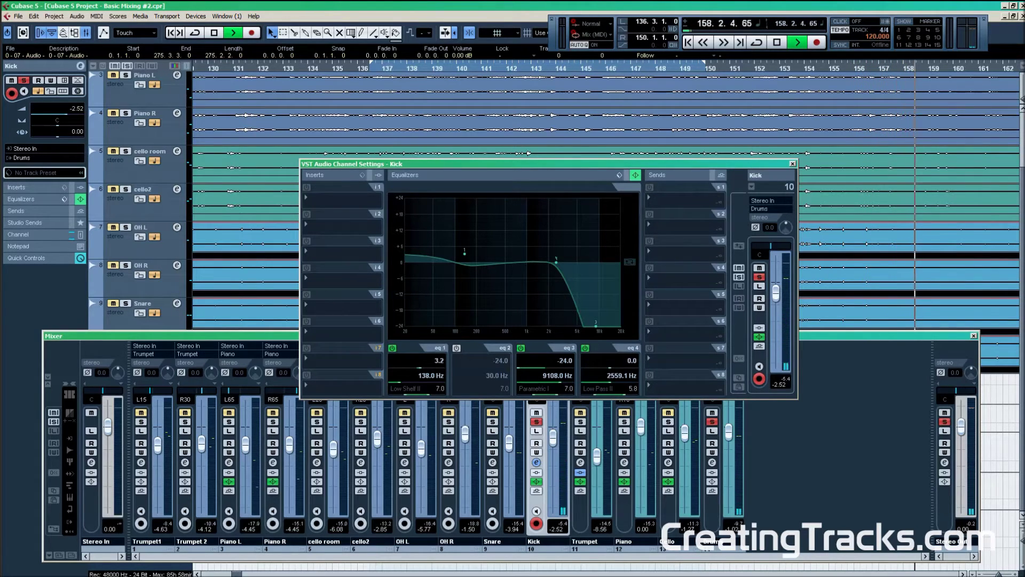
pyautogui.doubleClick(431, 375)
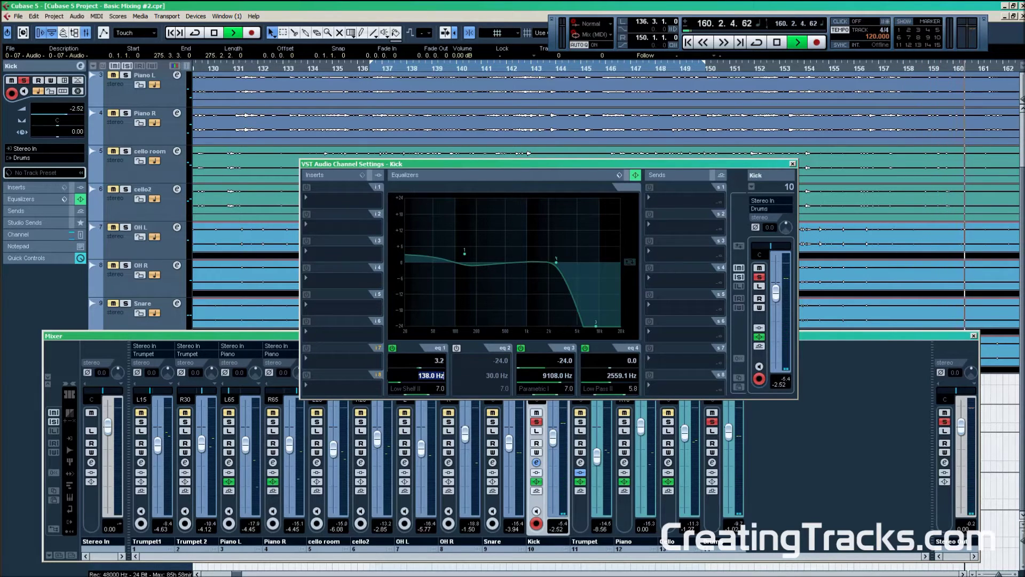
pyautogui.write('130')
pyautogui.press('Return')
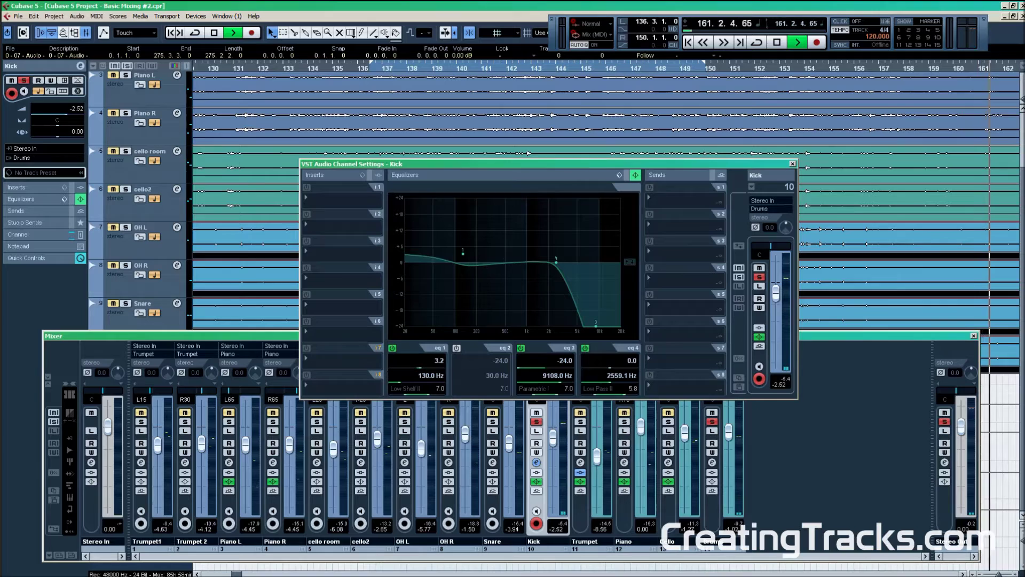
pyautogui.scroll(2, 427, 360)
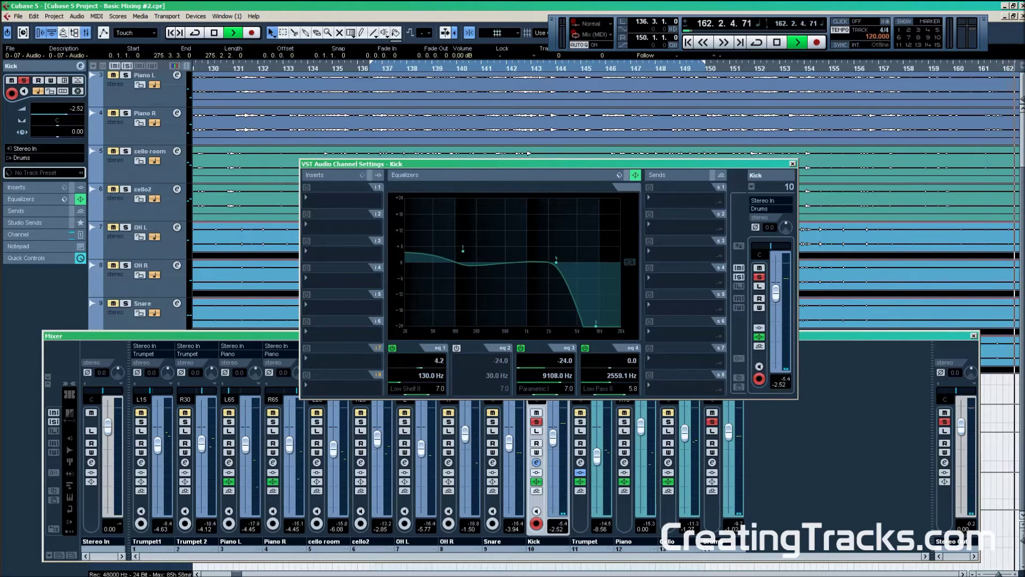
pyautogui.press('space')
pyautogui.click(371, 69)
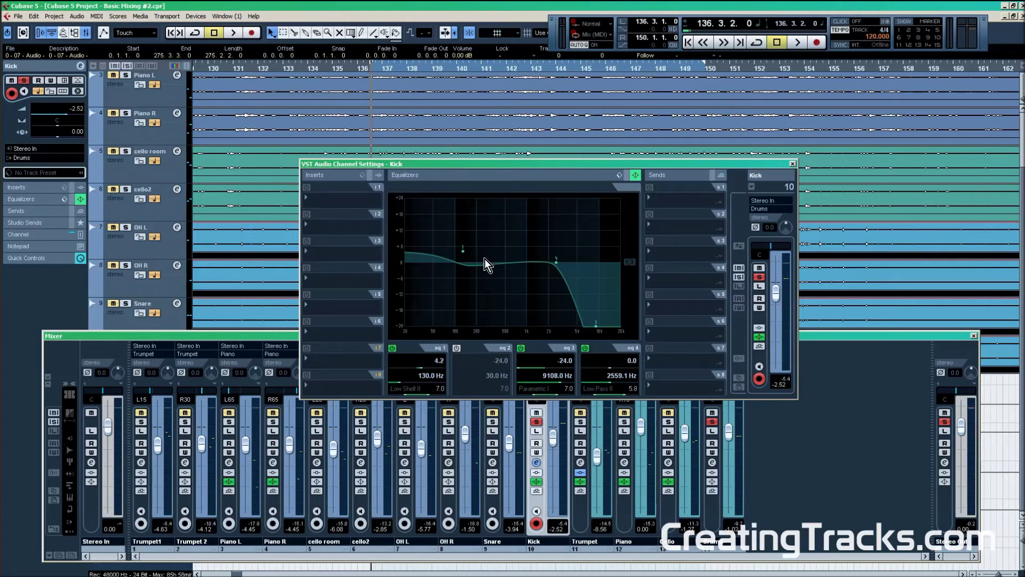
# Step: Enable the Kick's second EQ band as a slight cut near 472 Hz and start playback
pyautogui.click(457, 348)
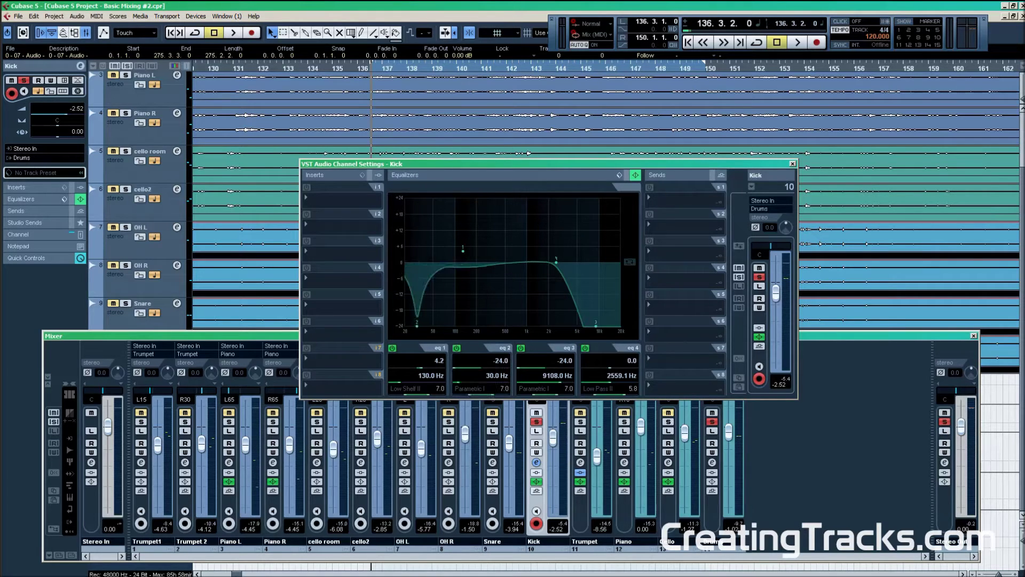
pyautogui.moveTo(417, 324); pyautogui.dragTo(503, 277)
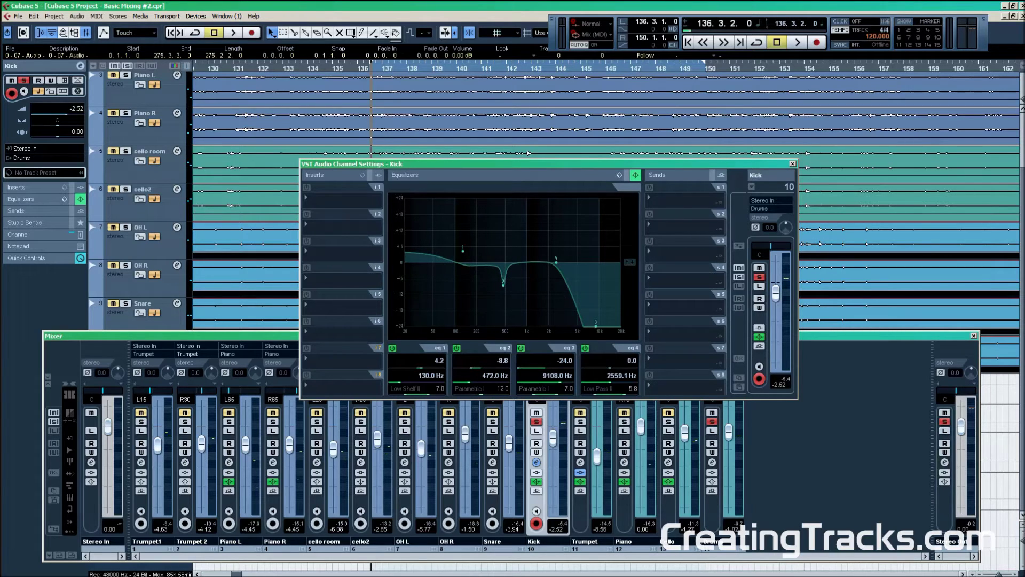
pyautogui.moveTo(503, 286); pyautogui.dragTo(504, 267)
pyautogui.press('space')
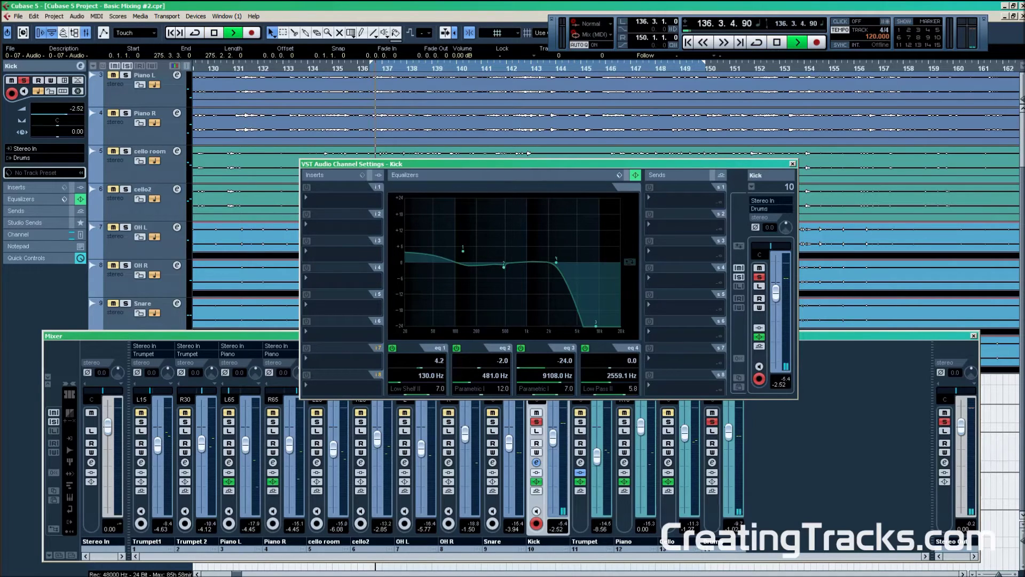
# Step: Sweep a band 2 boost between 441 and 524 Hz, settling on 412 Hz
pyautogui.moveTo(504, 267); pyautogui.dragTo(499, 199)
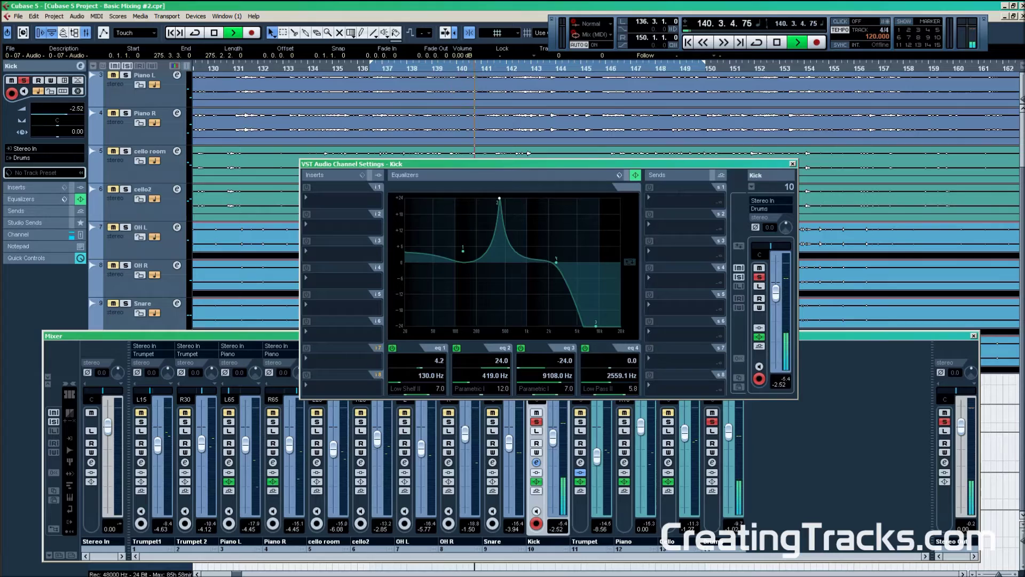
pyautogui.moveTo(500, 199)
pyautogui.mouseDown()
pyautogui.moveTo(527, 198)
pyautogui.moveTo(499, 199)
pyautogui.mouseUp()
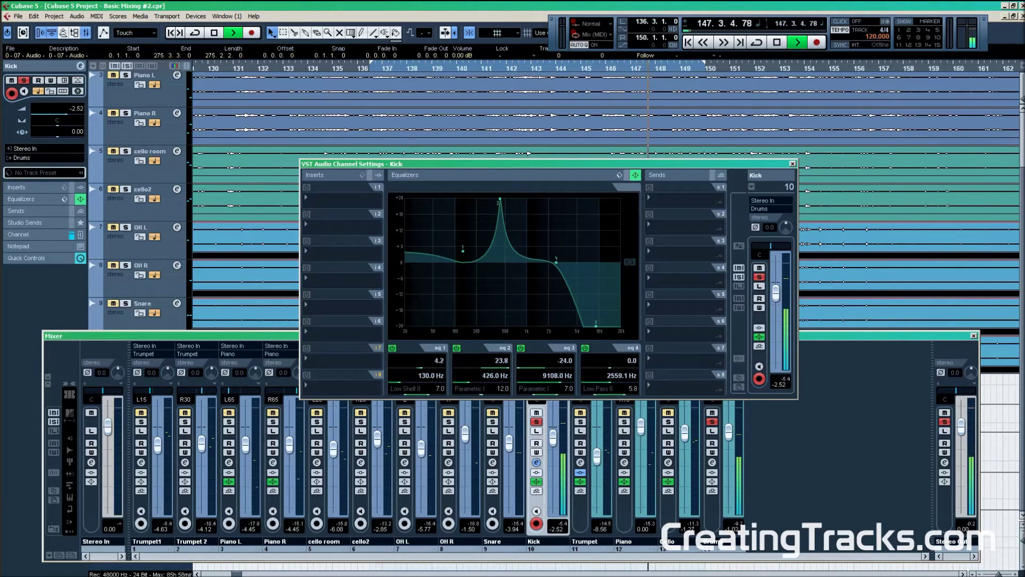
pyautogui.moveTo(499, 199); pyautogui.dragTo(497, 199)
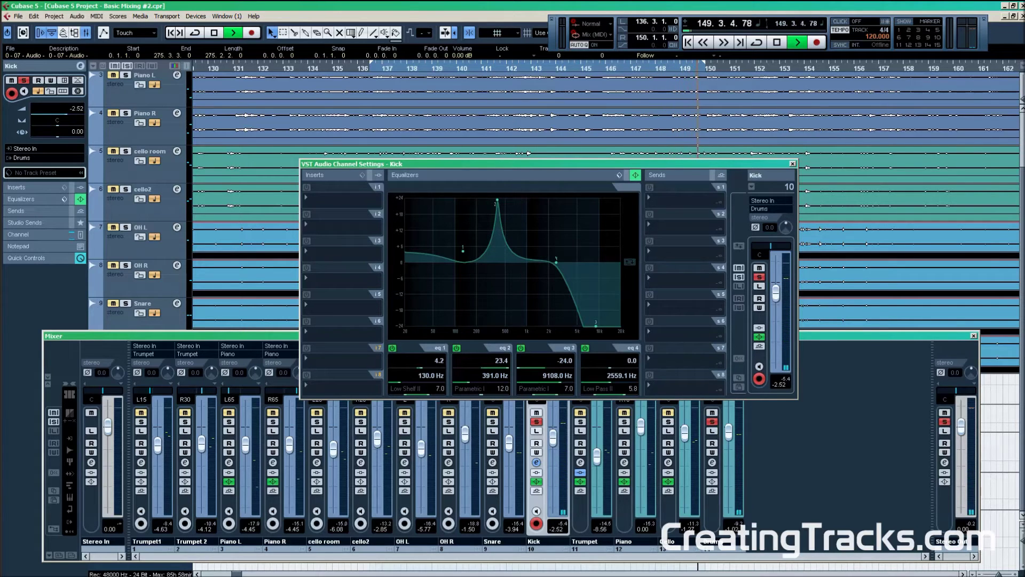
pyautogui.moveTo(497, 199); pyautogui.dragTo(499, 201)
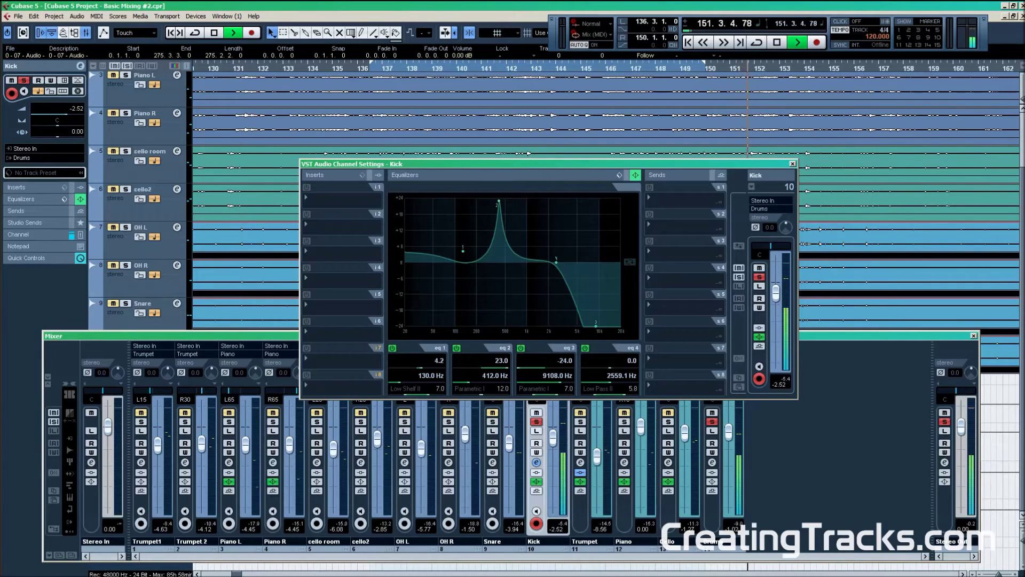
pyautogui.moveTo(499, 201); pyautogui.dragTo(499, 291)
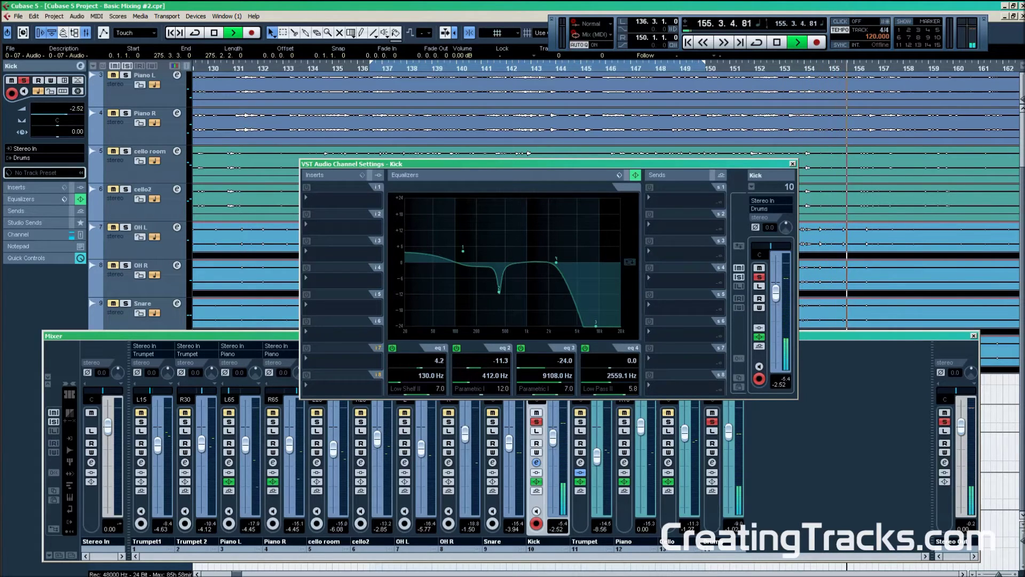
# Step: Stop, rewind to bar 136, and set the 412 Hz band to a -12 dB cut
pyautogui.press('space')
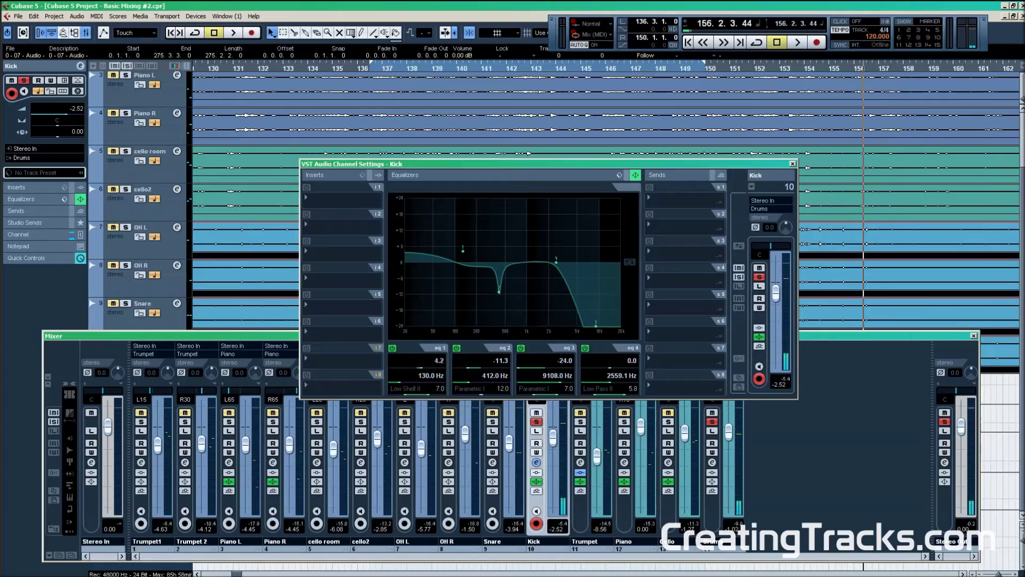
pyautogui.press('KP_0')
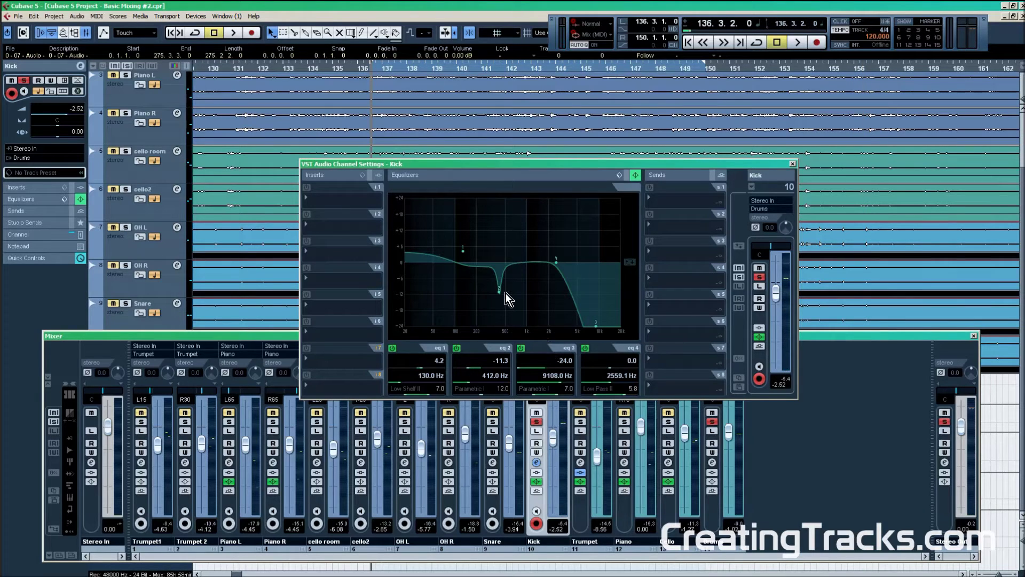
pyautogui.doubleClick(501, 360)
pyautogui.write('-12')
pyautogui.press('Return')
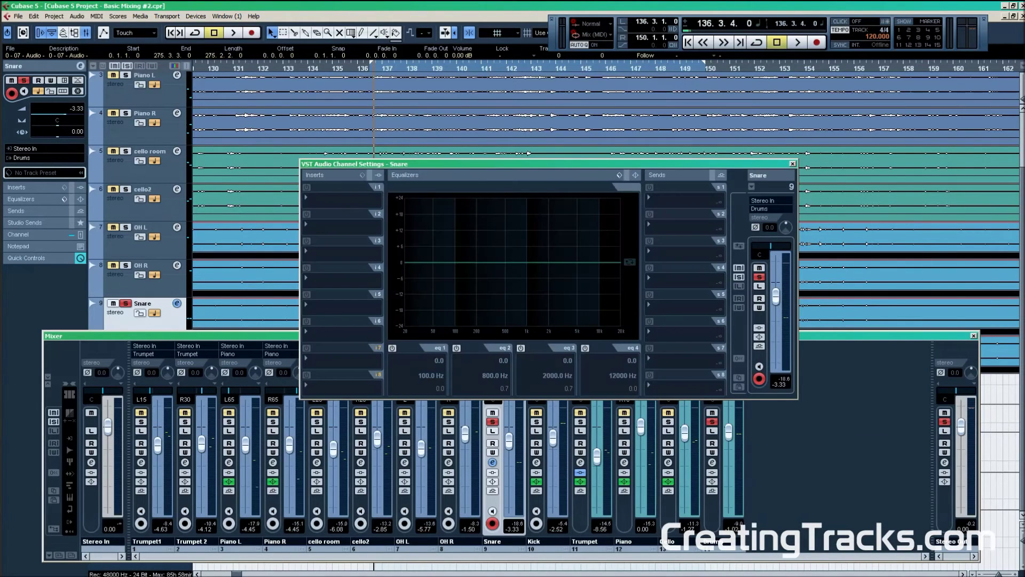
# Step: Load the Snare's Low Cut preset, raise the high-pass to 145 Hz, and add a high shelf boost
pyautogui.click(619, 175)
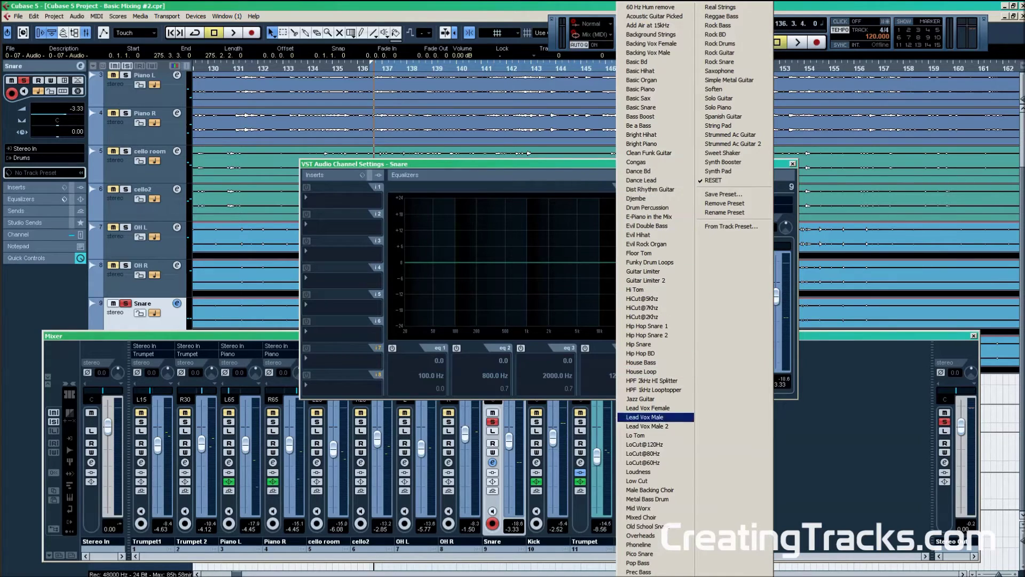
pyautogui.click(641, 480)
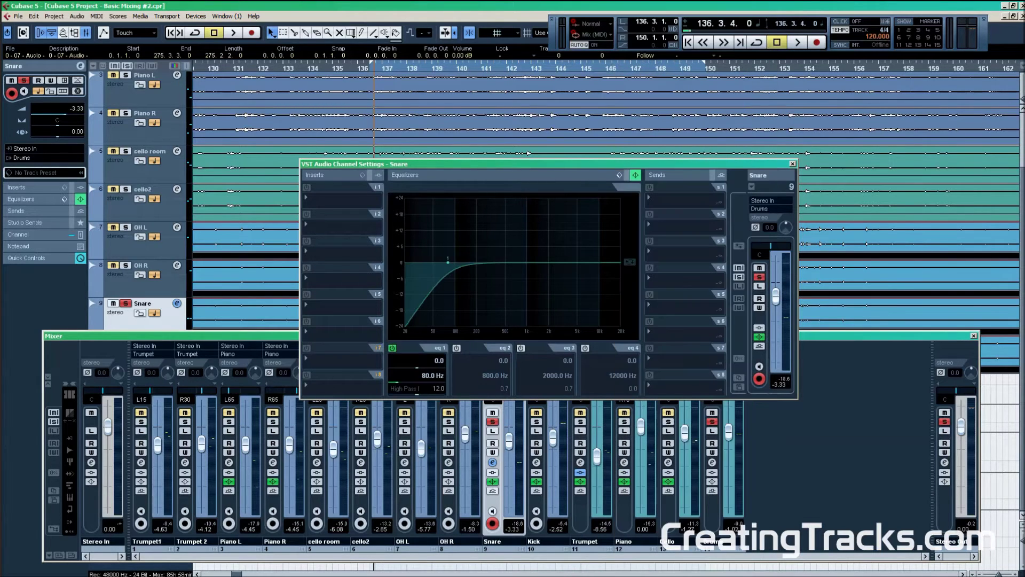
pyautogui.moveTo(447, 263); pyautogui.dragTo(466, 261)
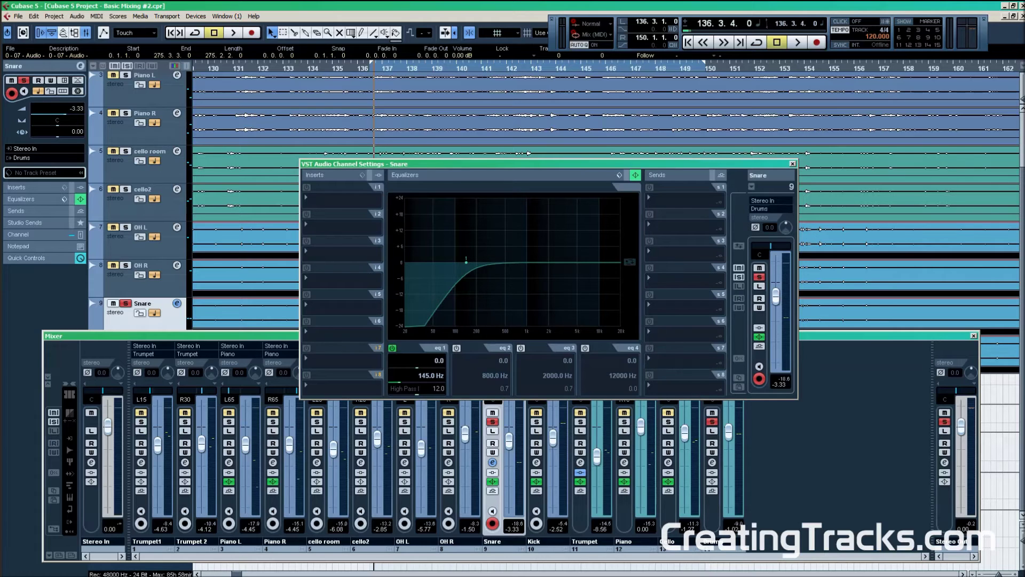
pyautogui.click(614, 262)
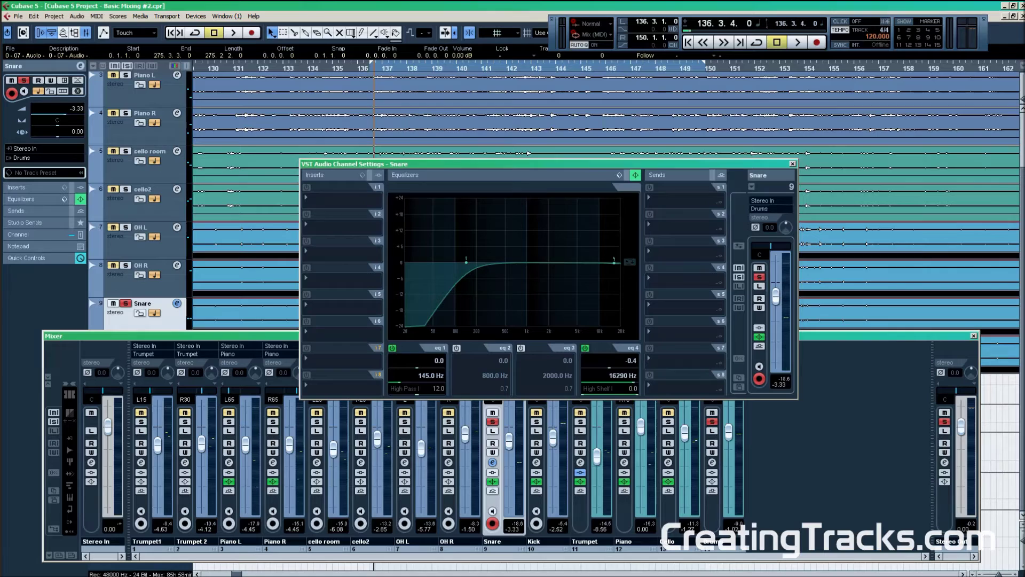
pyautogui.moveTo(614, 261); pyautogui.dragTo(568, 248)
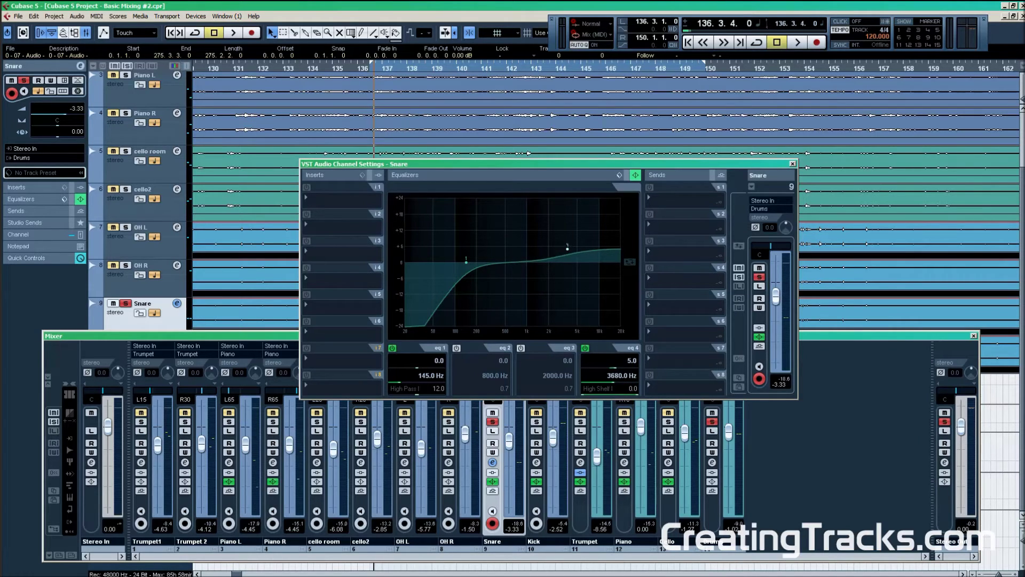
# Step: Play the snare from bar 136, A/B the high shelf, and retune it to +6.4 dB at 2057 Hz
pyautogui.click(372, 69)
pyautogui.press('space')
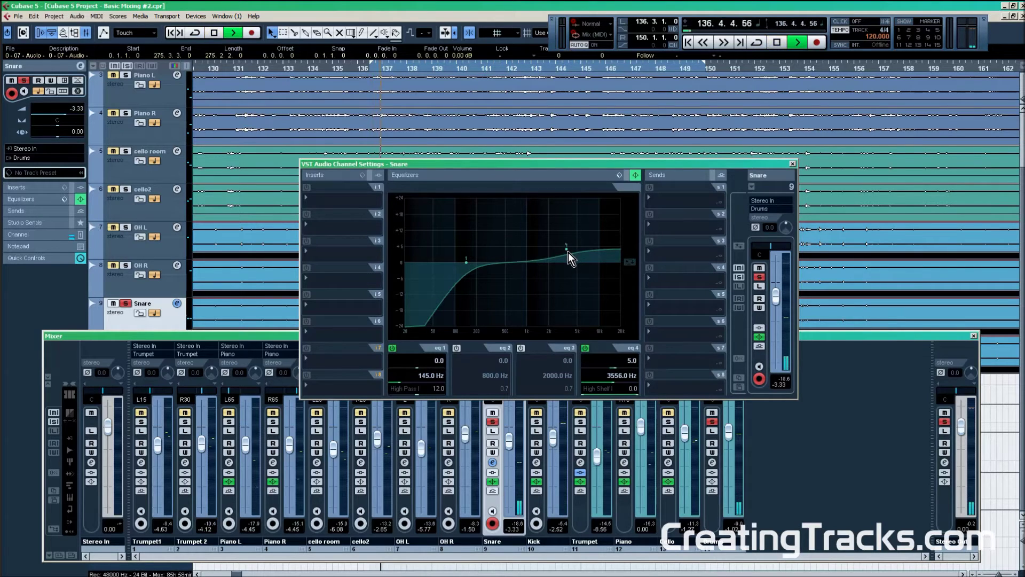
pyautogui.click(585, 348)
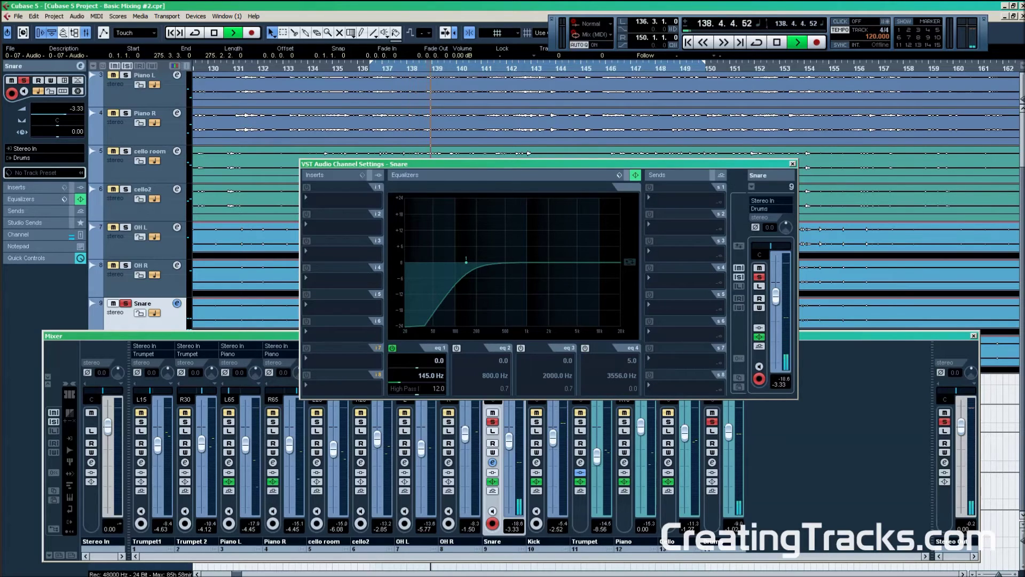
pyautogui.click(585, 347)
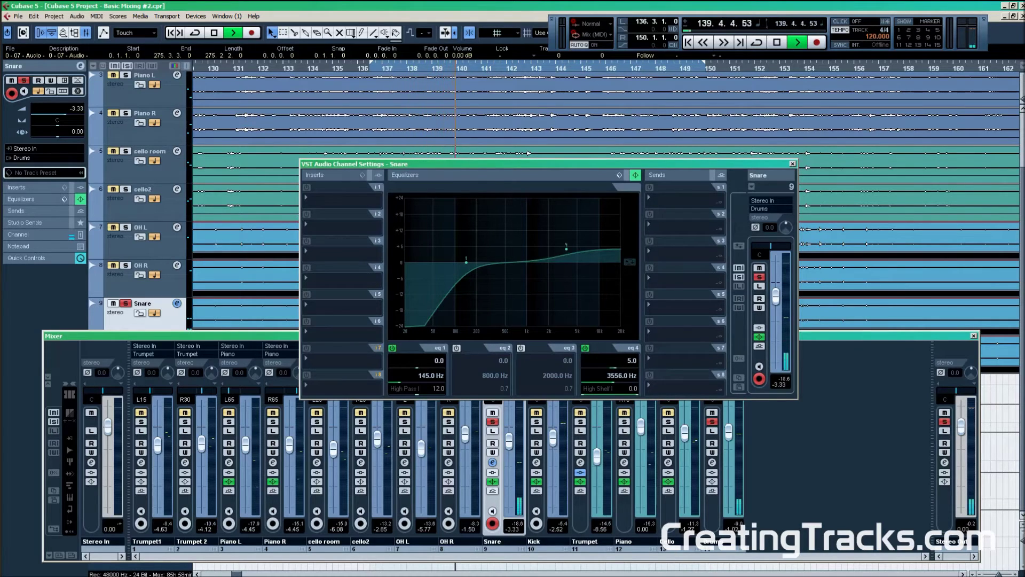
pyautogui.moveTo(566, 247); pyautogui.dragTo(550, 243)
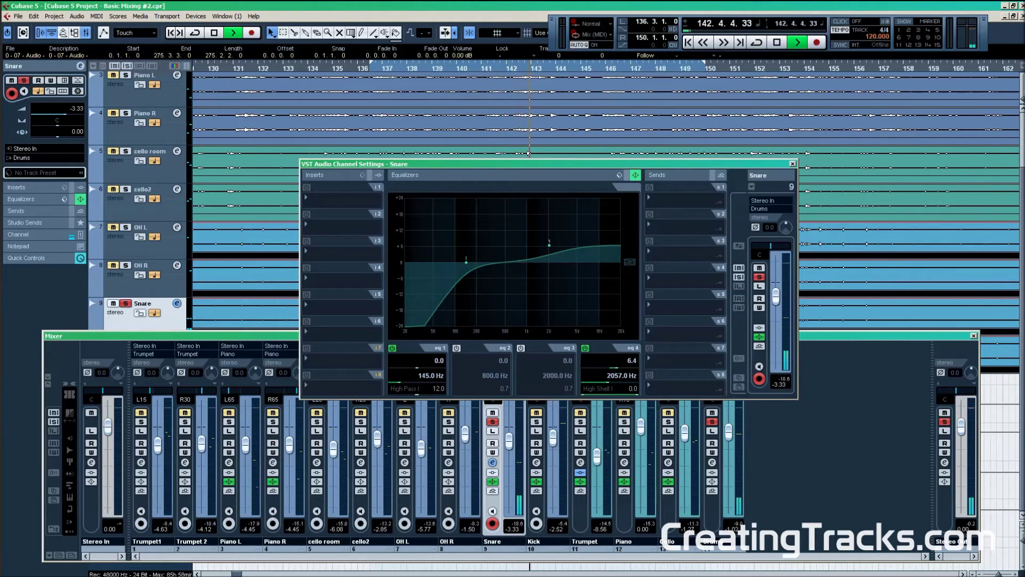
pyautogui.press('space')
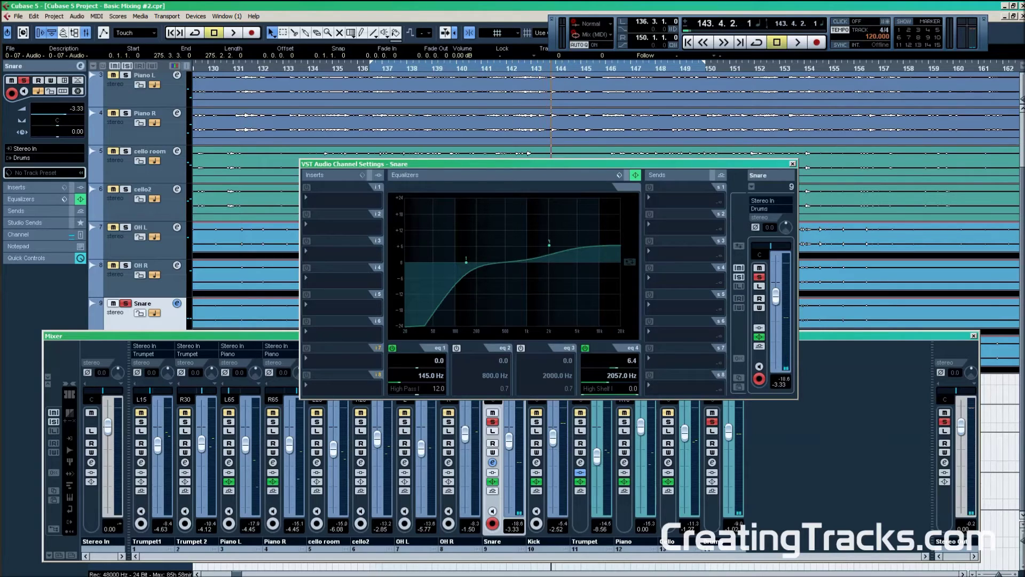
# Step: Enable the Snare's third band as a narrow Q 12 boost and sweep it during looped playback
pyautogui.click(521, 347)
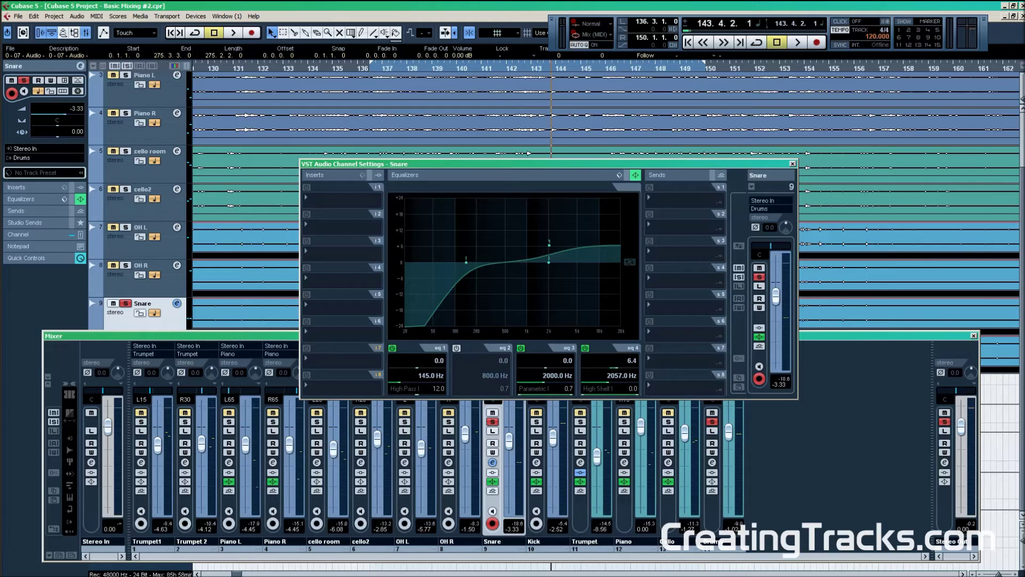
pyautogui.moveTo(567, 388); pyautogui.dragTo(567, 368)
pyautogui.moveTo(536, 256)
pyautogui.mouseDown()
pyautogui.moveTo(520, 199)
pyautogui.moveTo(524, 257)
pyautogui.mouseUp()
pyautogui.click(370, 68)
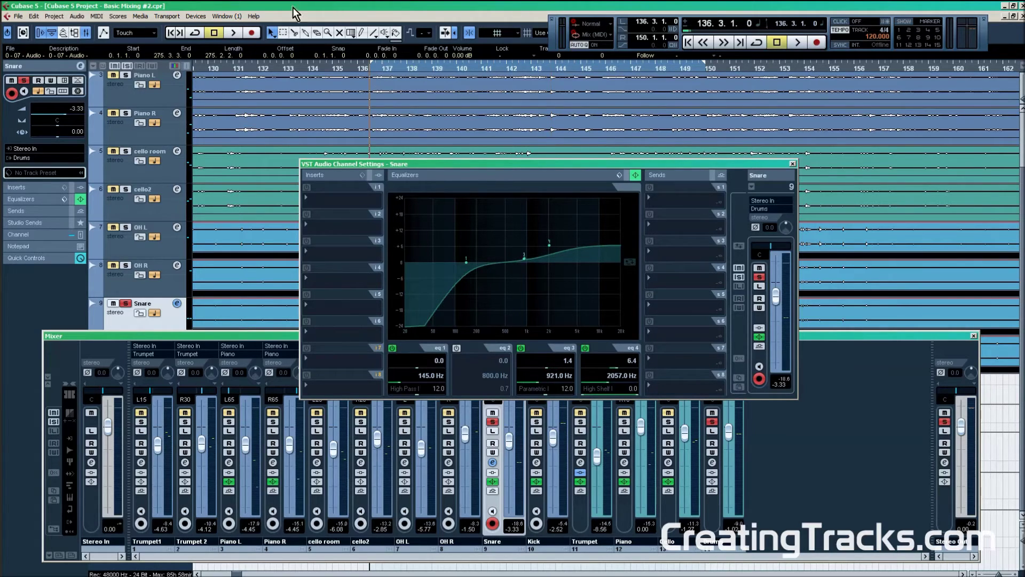
pyautogui.click(199, 33)
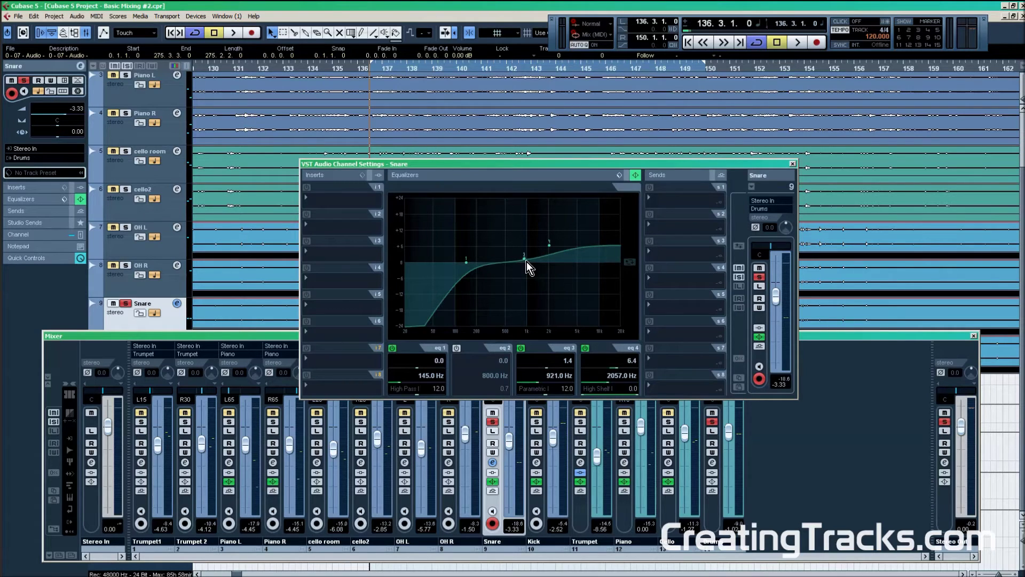
pyautogui.press('space')
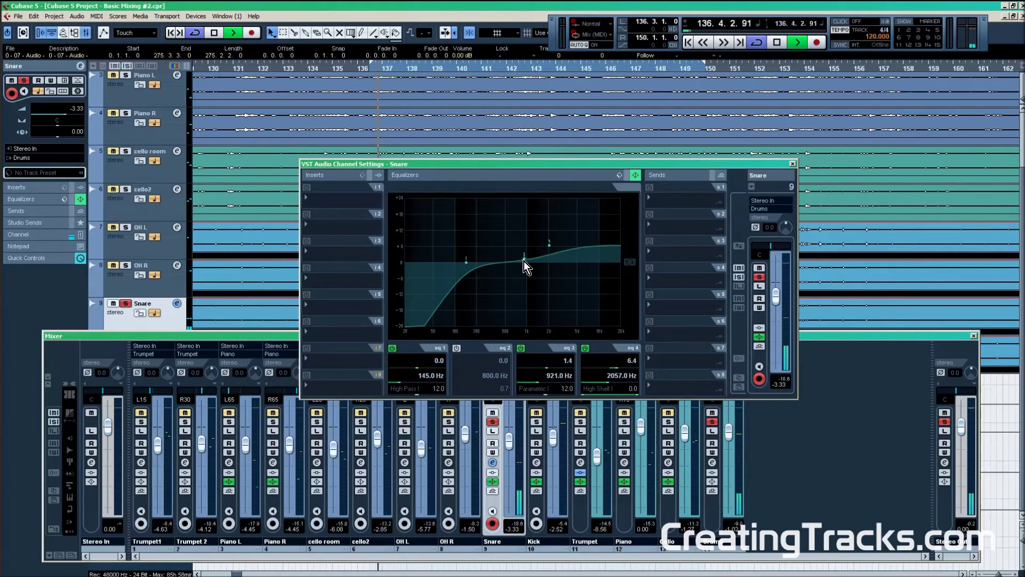
pyautogui.moveTo(524, 261); pyautogui.dragTo(518, 201)
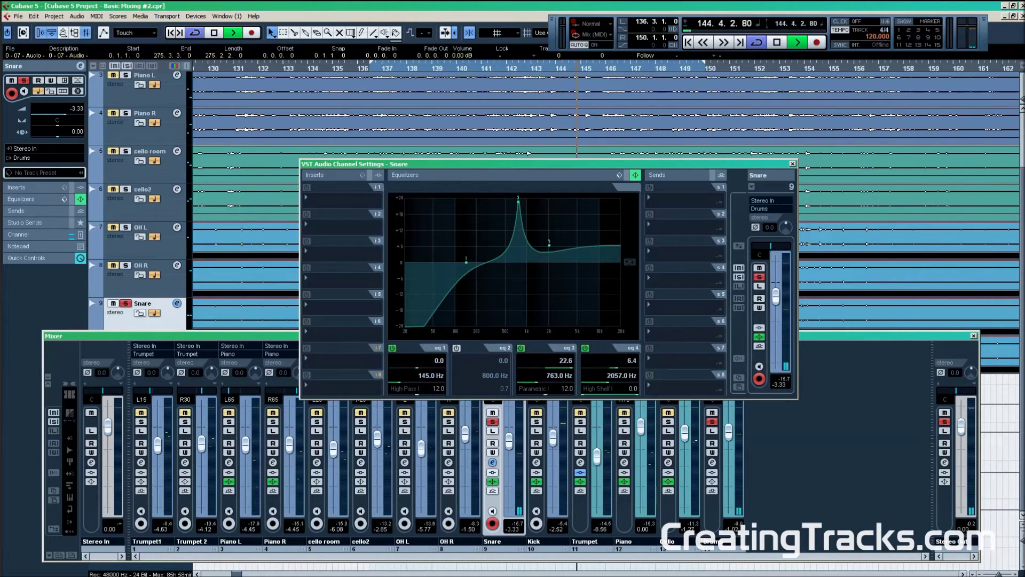
# Step: Set the third band to a -12 dB notch at 763 Hz and audition it
pyautogui.press('space')
pyautogui.click(566, 360)
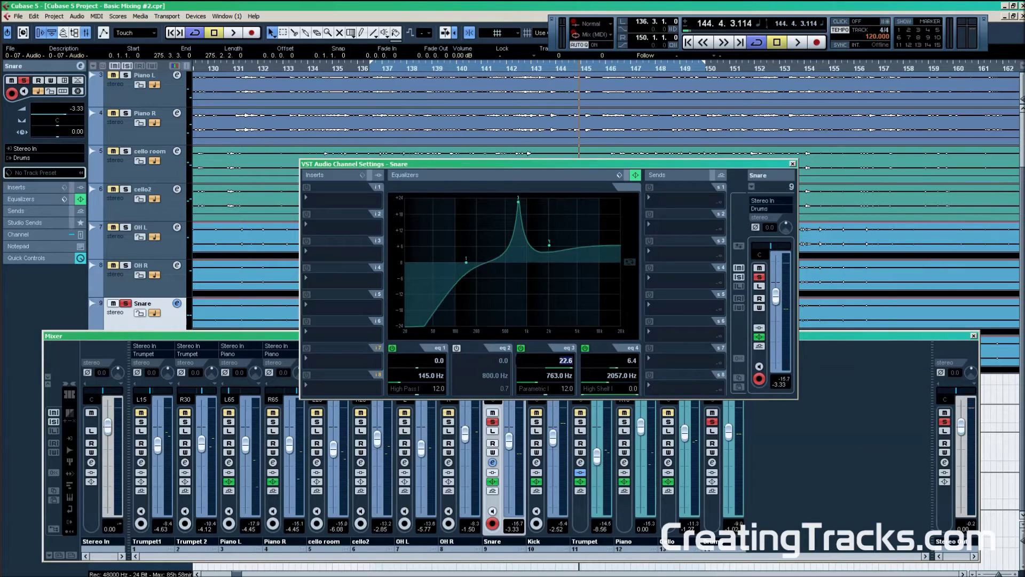
pyautogui.write('-12')
pyautogui.press('Return')
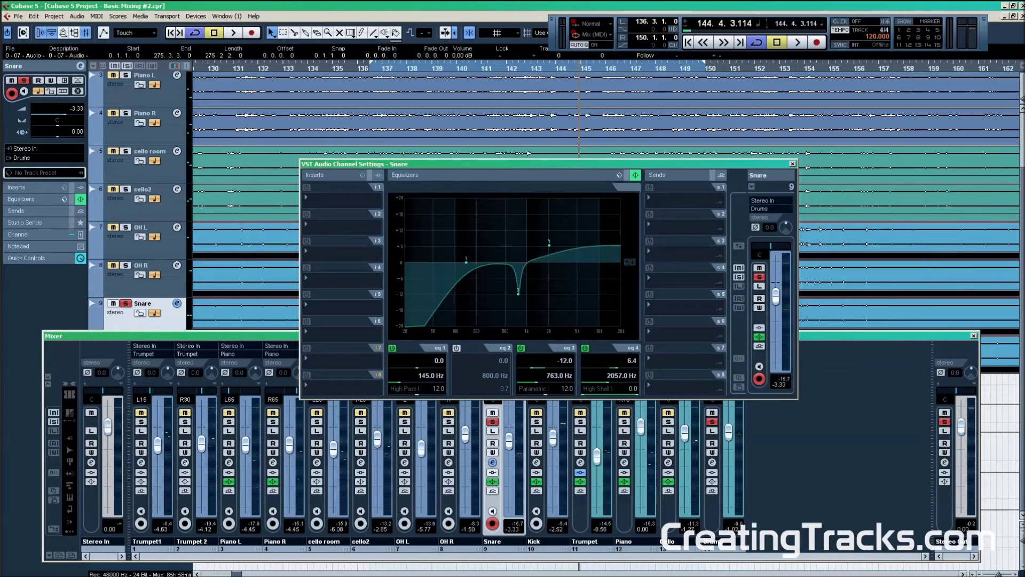
pyautogui.press('space')
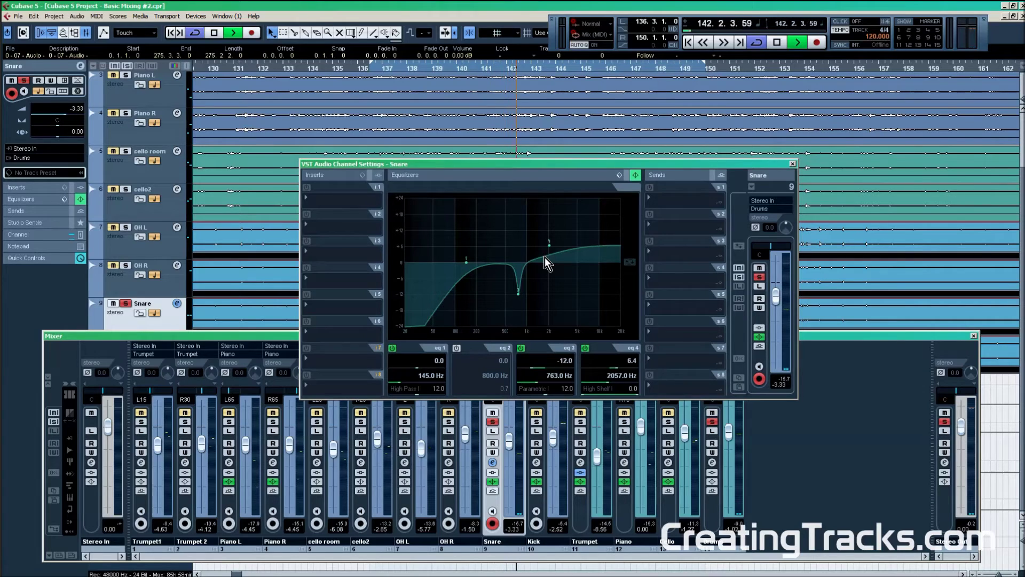
pyautogui.press('space')
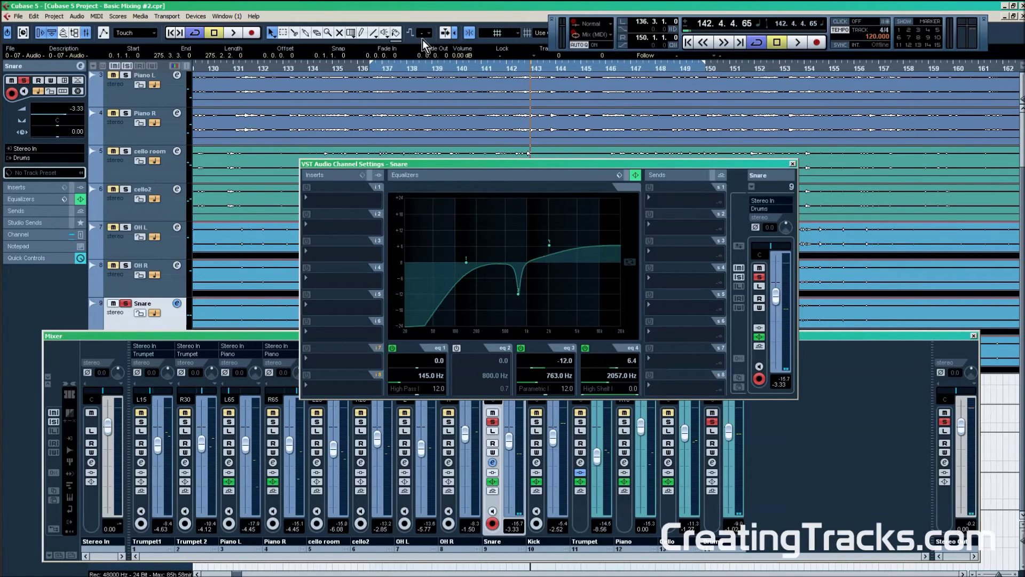
# Step: Add a broad Q 0.7 second-band boost of +5 dB at 341 Hz to the Snare while playing from bar 136
pyautogui.click(373, 66)
pyautogui.moveTo(498, 267)
pyautogui.mouseDown()
pyautogui.moveTo(489, 259)
pyautogui.moveTo(489, 270)
pyautogui.mouseUp()
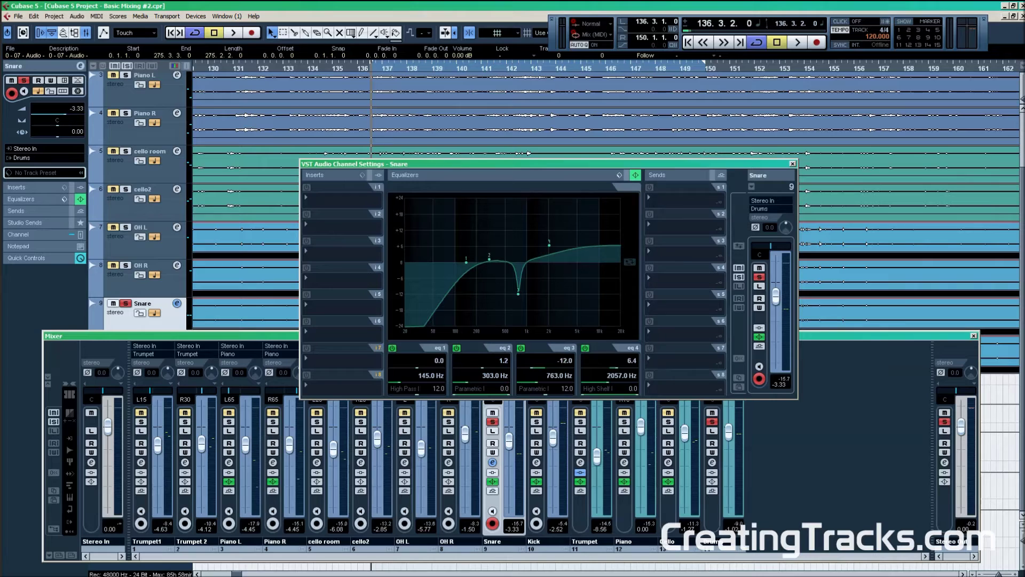
pyautogui.click(370, 66)
pyautogui.press('space')
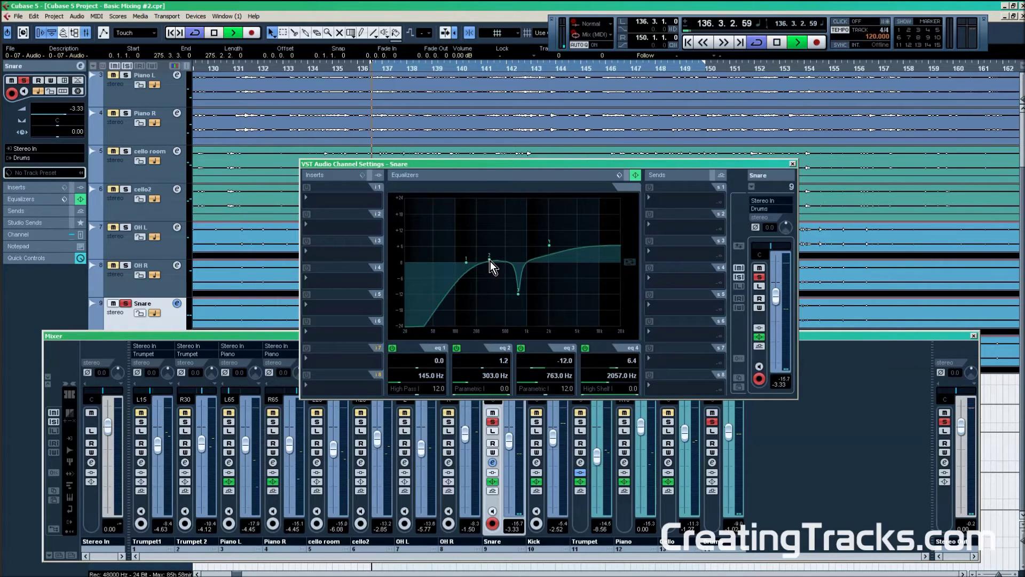
pyautogui.moveTo(490, 261); pyautogui.dragTo(493, 251)
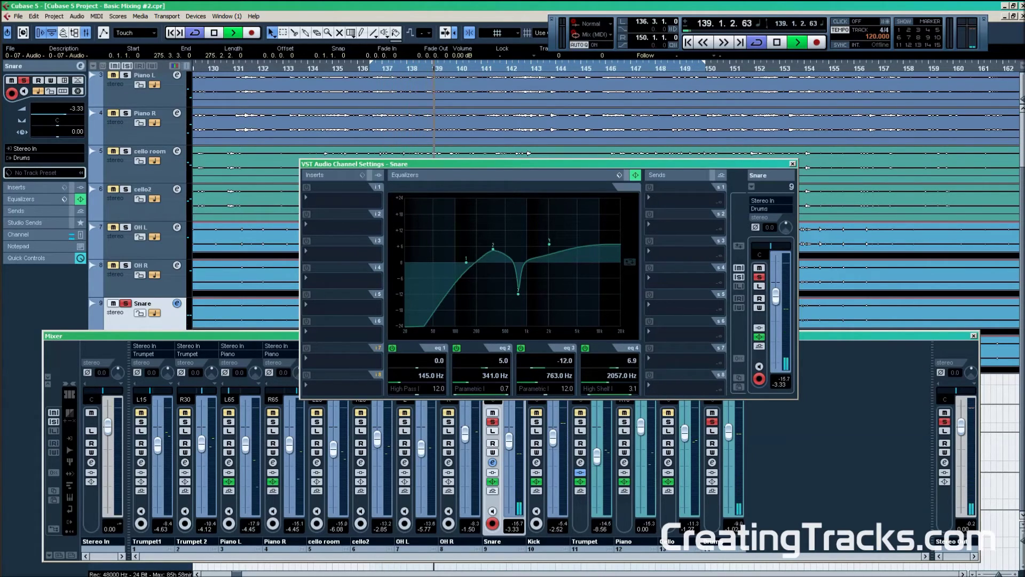
# Step: Stop playback, make Kick the current track, then select the OH R overhead event
pyautogui.press('space')
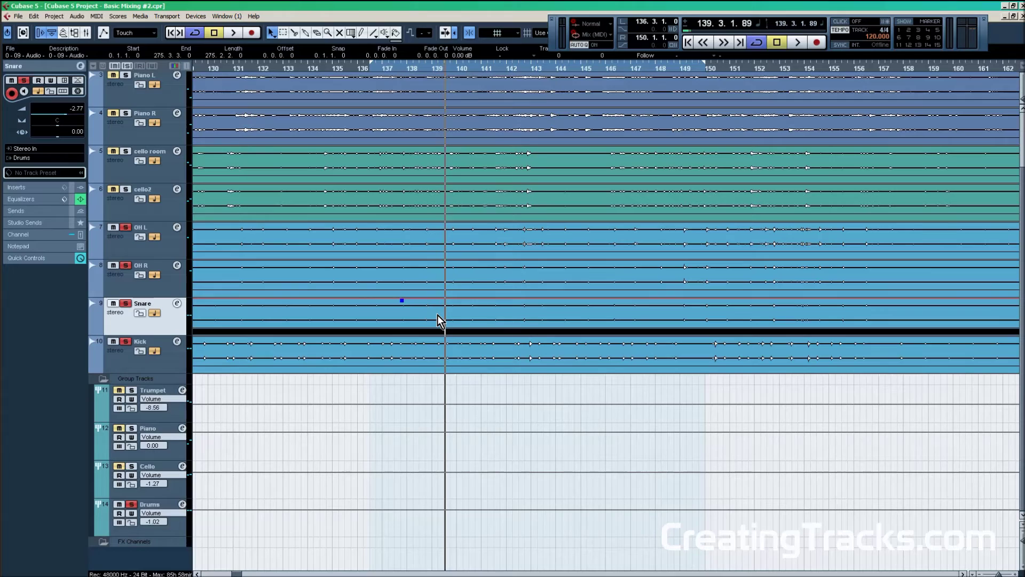
pyautogui.click(433, 346)
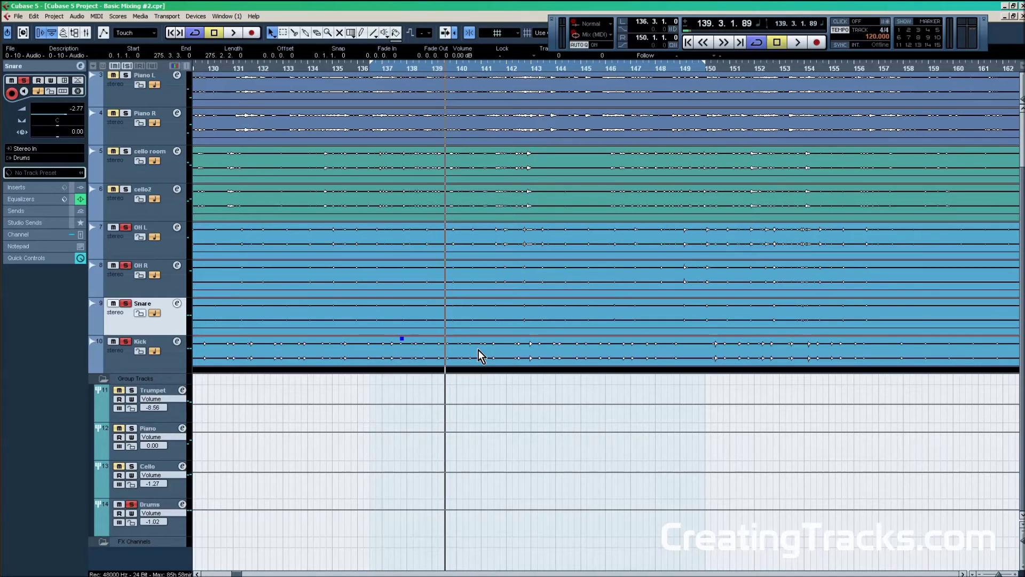
pyautogui.click(172, 358)
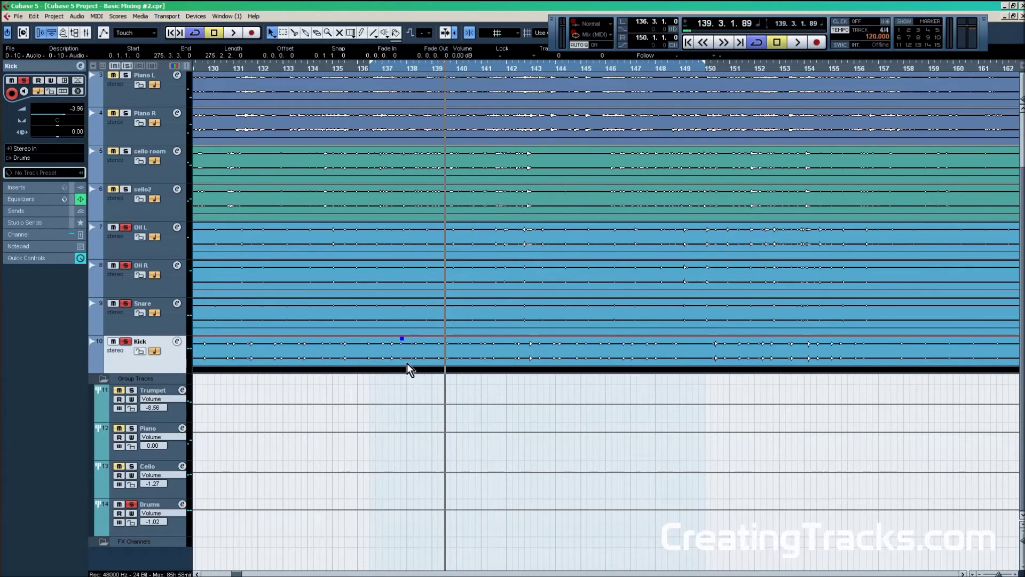
pyautogui.click(422, 274)
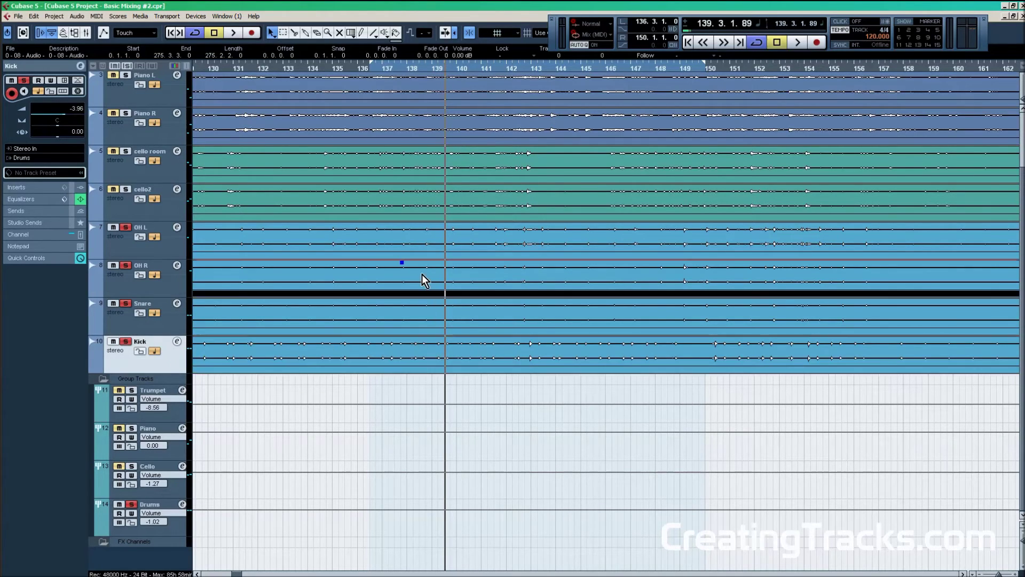
# Step: Add OH L to the overhead selection and audition it soloed from an earlier bar
pyautogui.keyDown('shift'); pyautogui.click(414, 232); pyautogui.keyUp('shift')
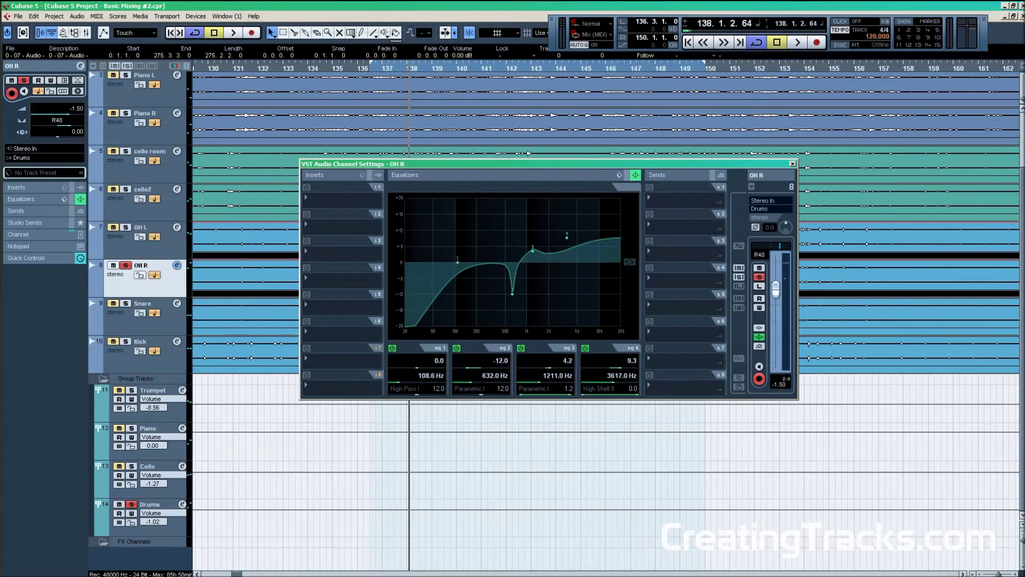
pyautogui.click(402, 68)
pyautogui.press('space')
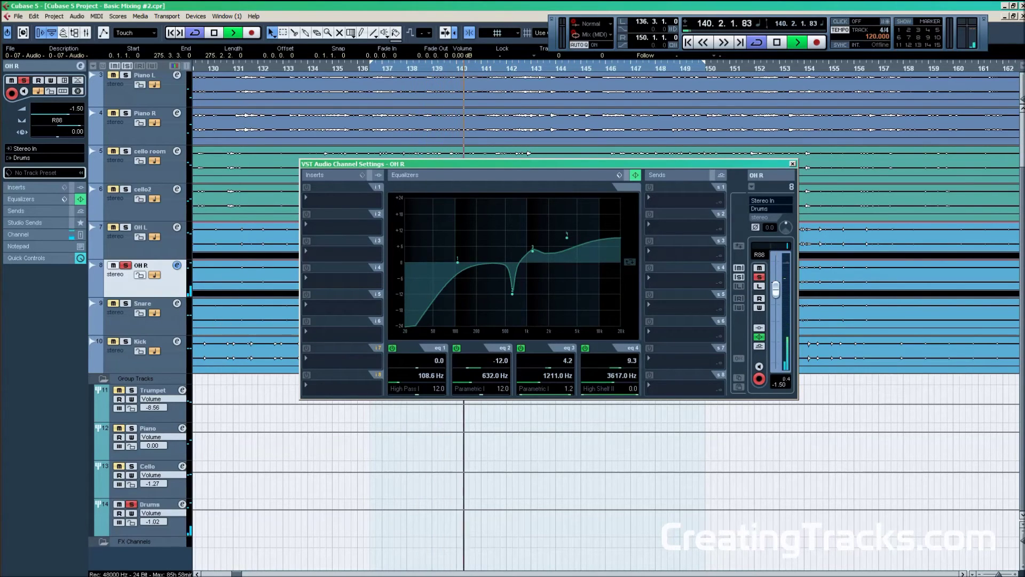
pyautogui.click(125, 227)
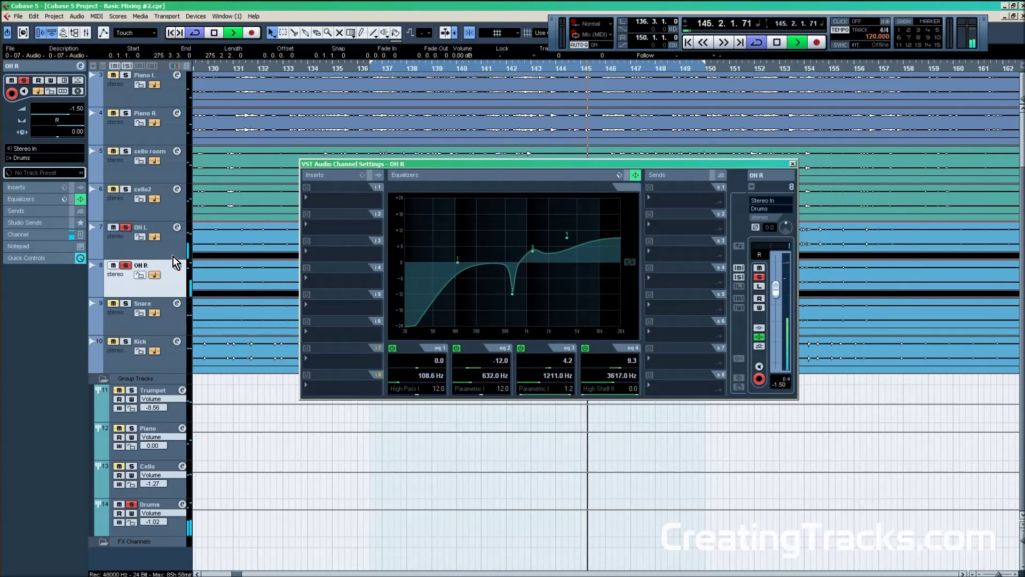
pyautogui.press('space')
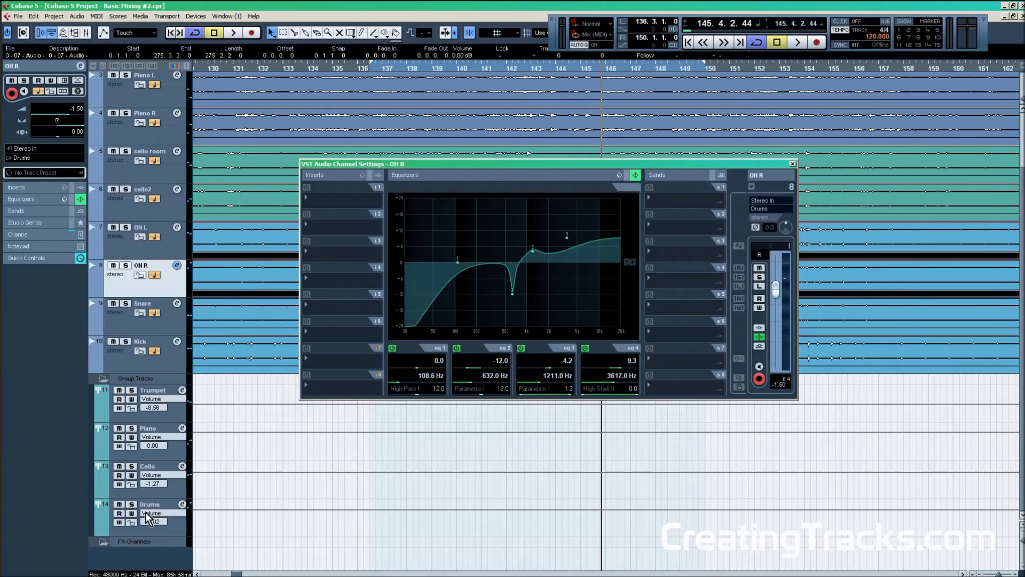
# Step: Solo the Drums group and play it back from bar 136
pyautogui.click(131, 504)
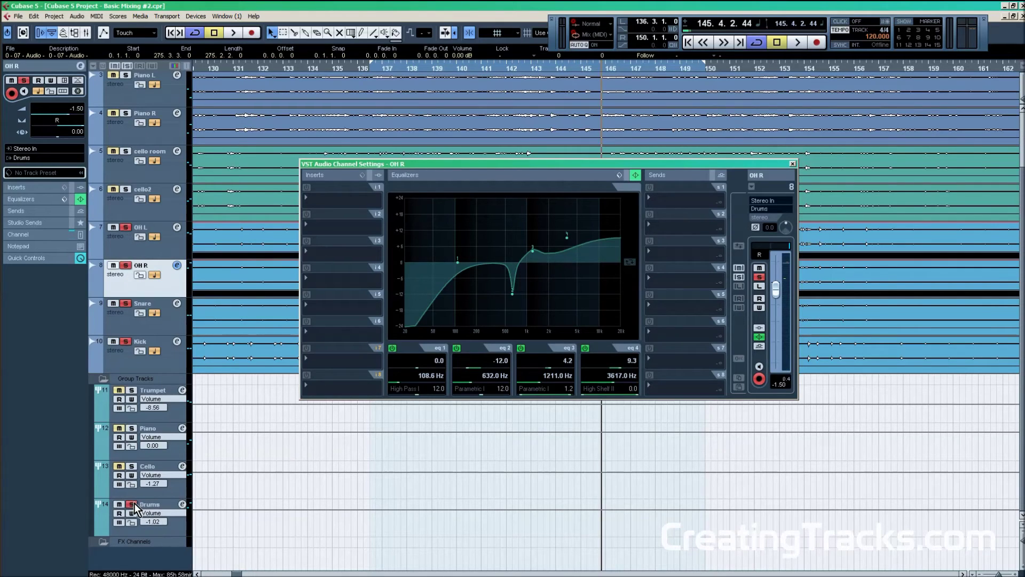
pyautogui.click(372, 66)
pyautogui.press('space')
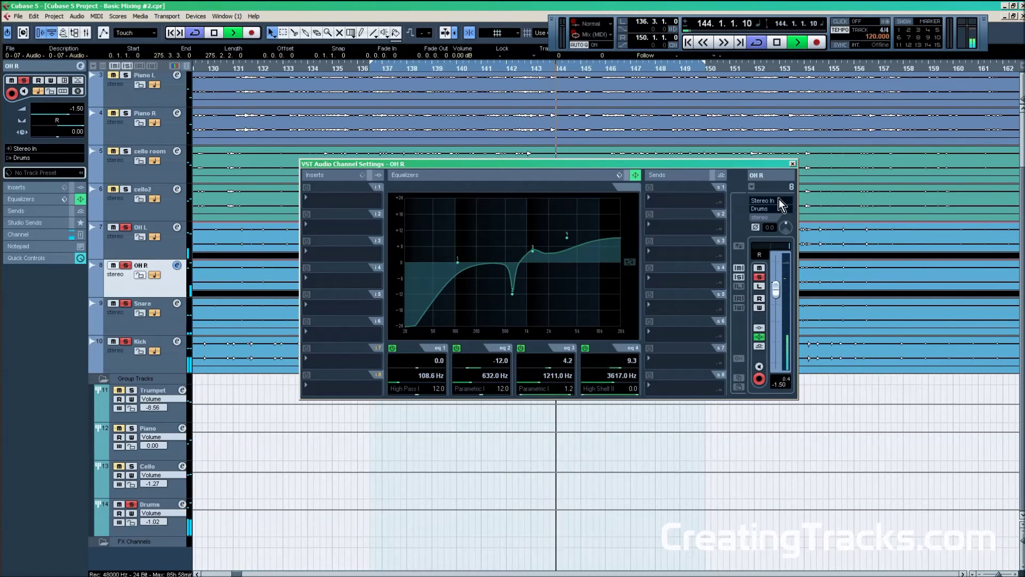
pyautogui.press('space')
# Step: Load the Low Cut EQ preset on the Drums group and lower its high-pass to 32 Hz
pyautogui.click(792, 164)
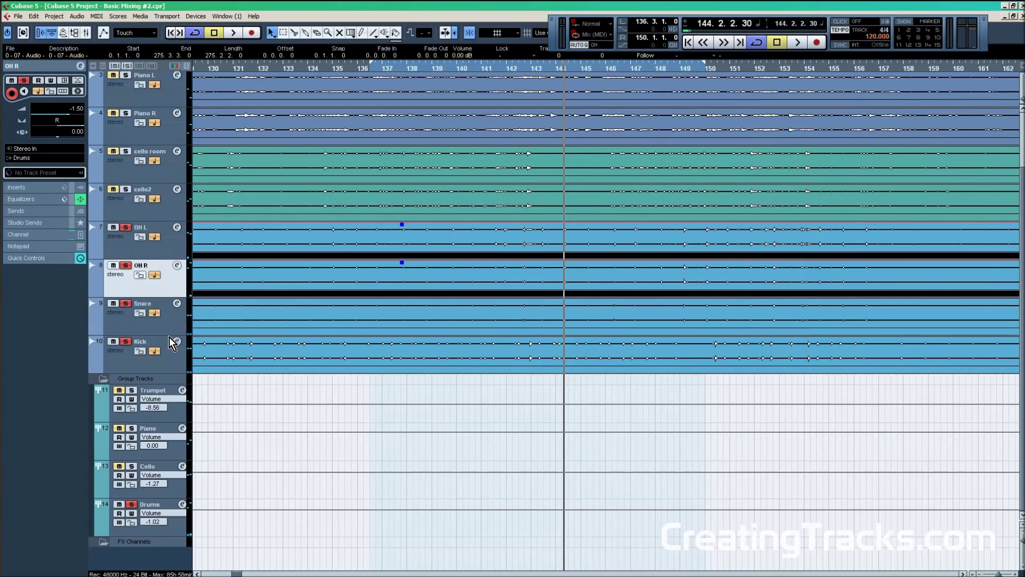
pyautogui.click(166, 504)
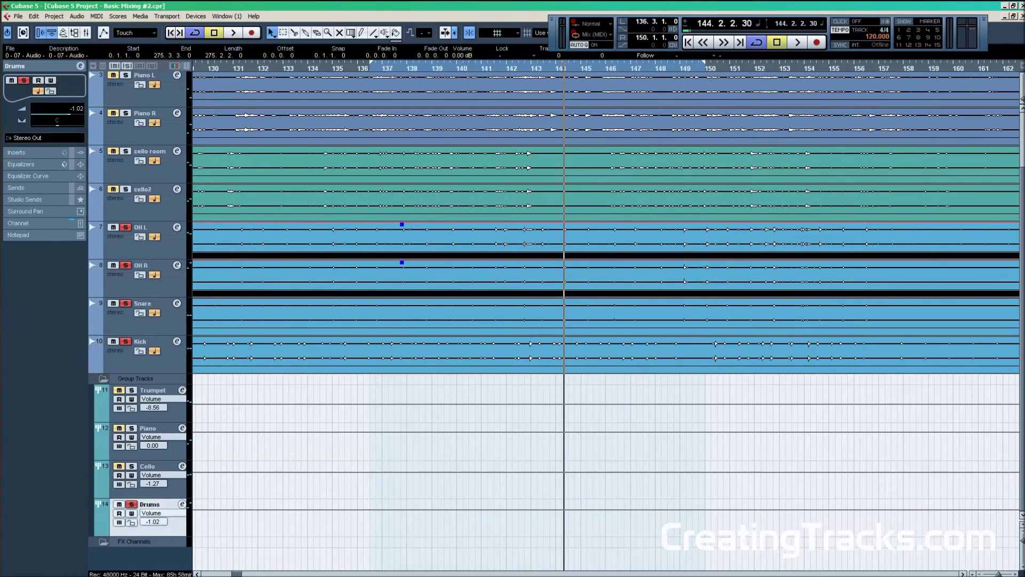
pyautogui.click(182, 505)
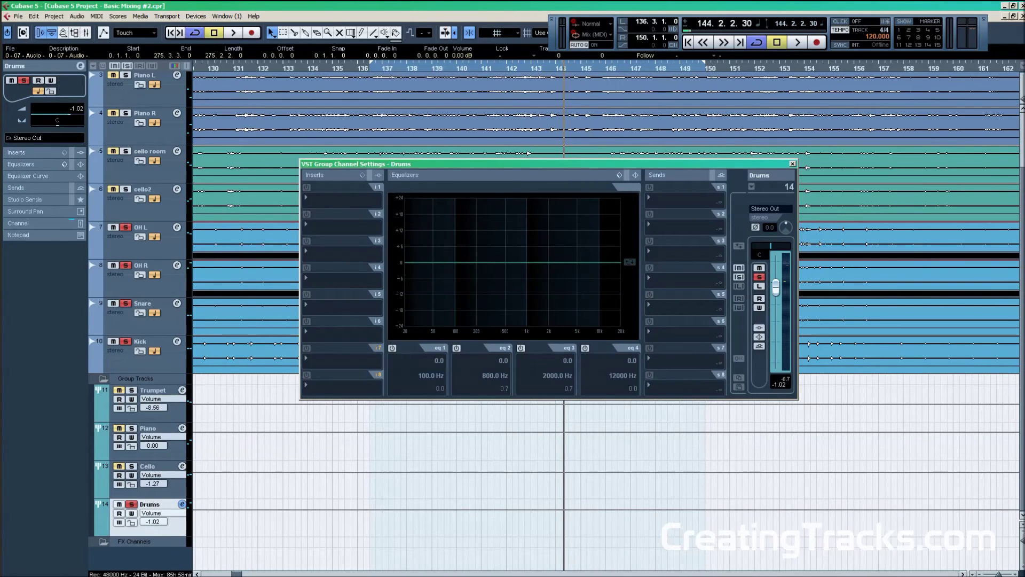
pyautogui.click(619, 175)
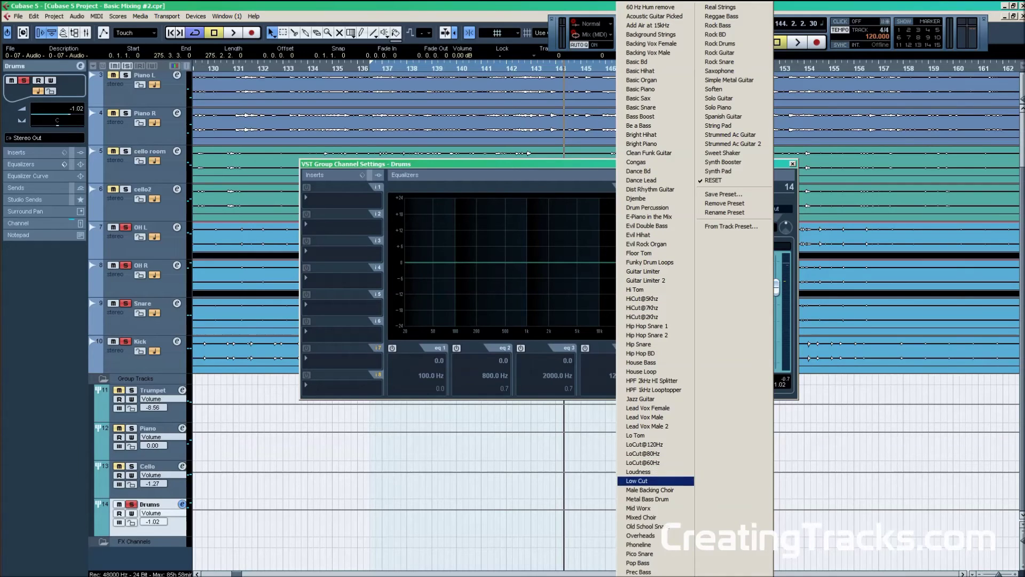
pyautogui.click(656, 481)
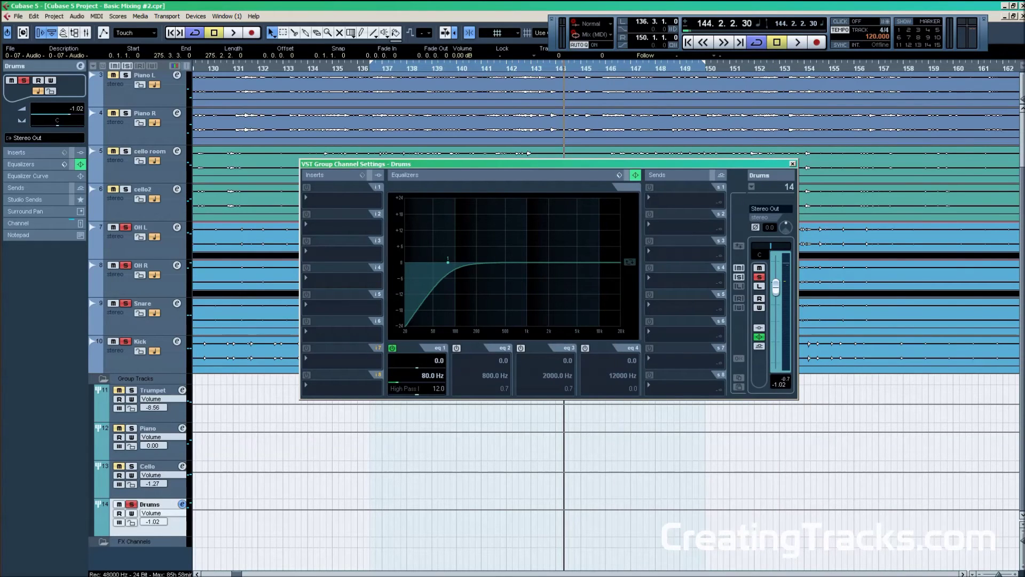
pyautogui.moveTo(448, 261); pyautogui.dragTo(438, 261)
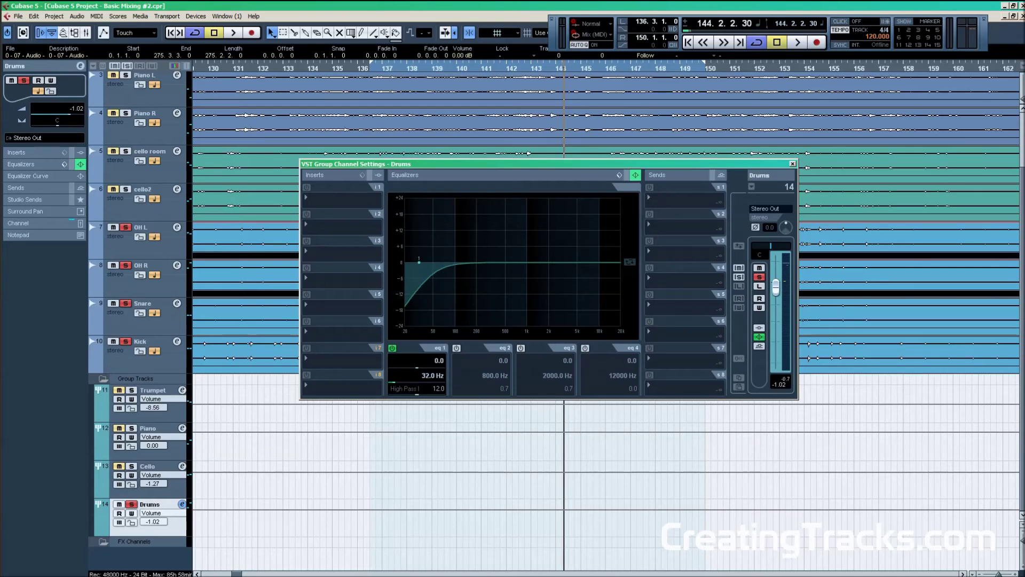
pyautogui.press('space')
pyautogui.press('space')
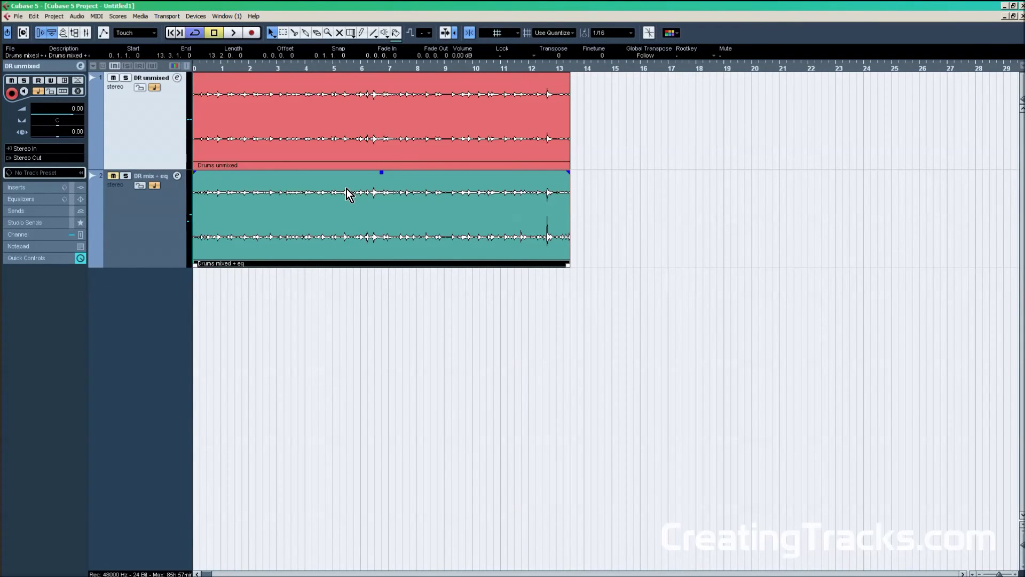
pyautogui.click(265, 140)
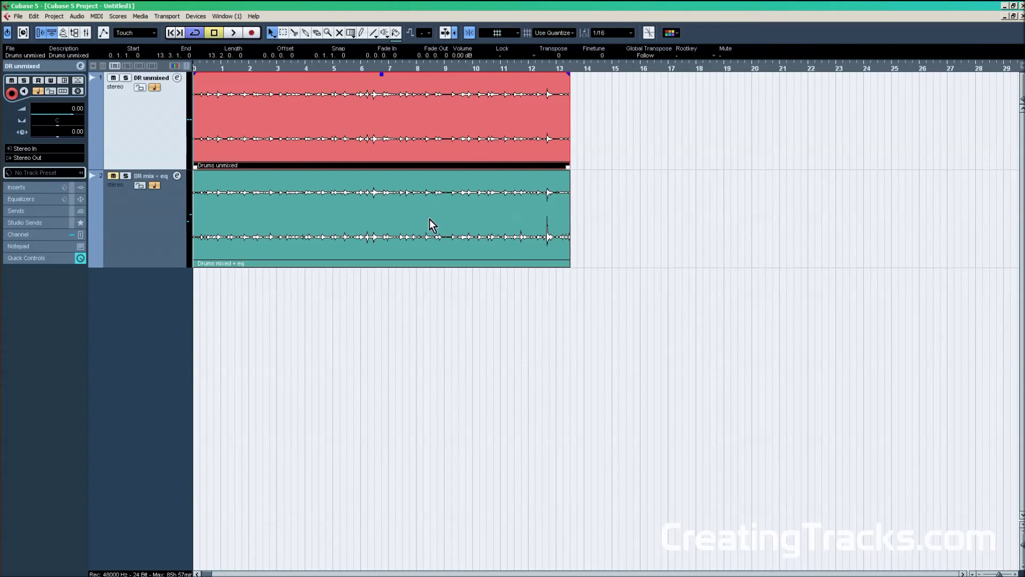
pyautogui.click(308, 222)
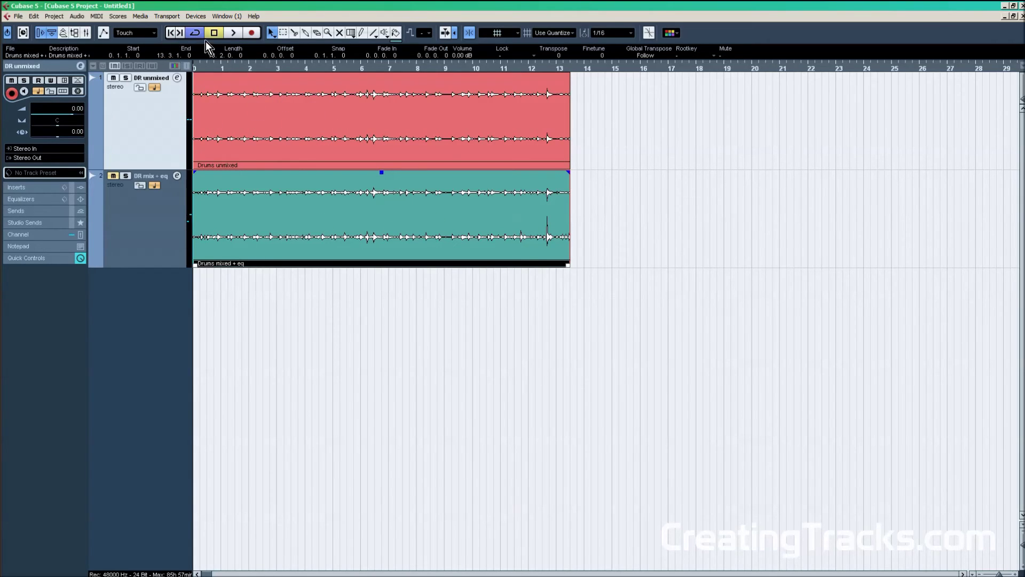
pyautogui.press('space')
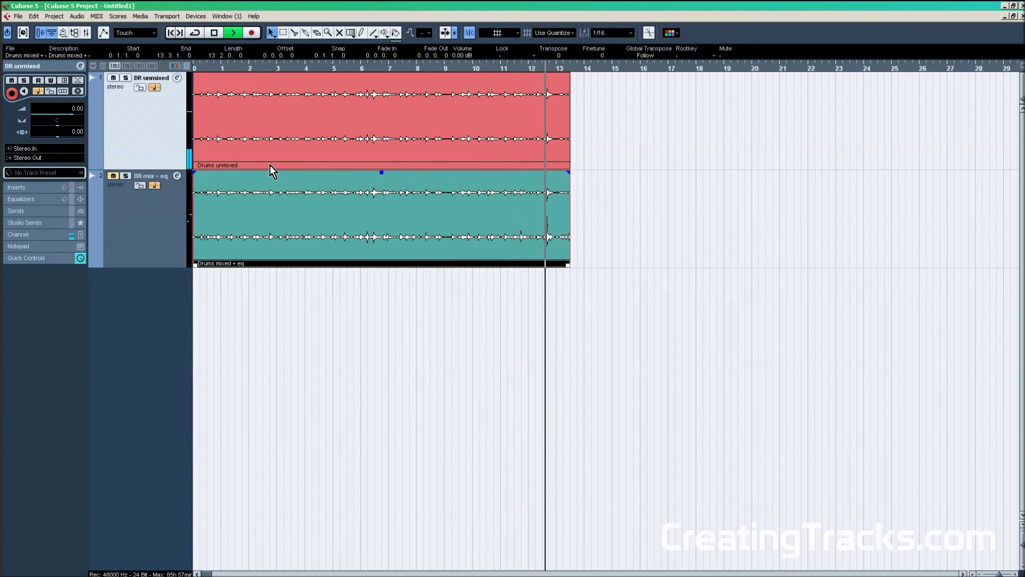
pyautogui.press('space')
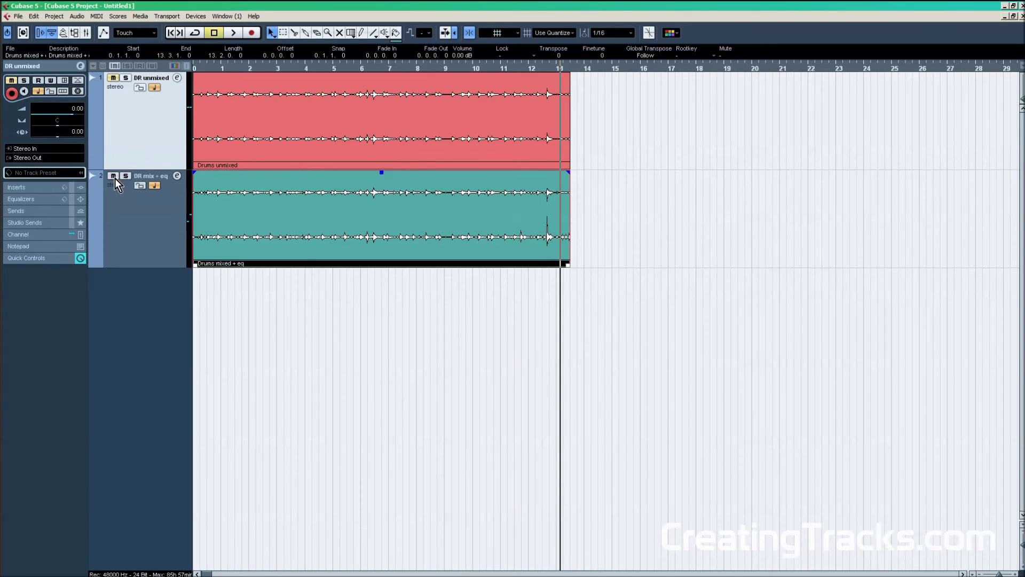
pyautogui.click(171, 33)
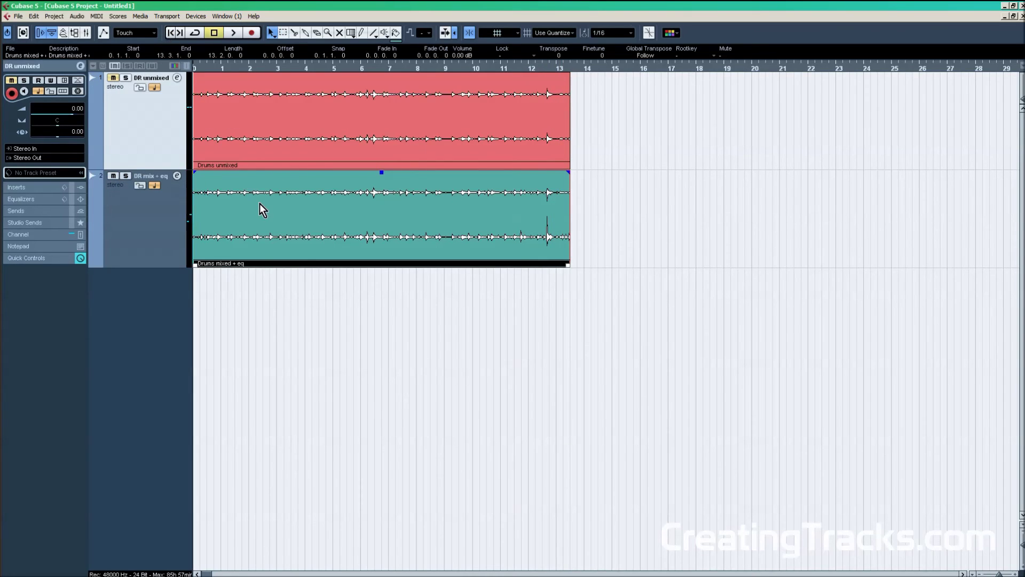
pyautogui.press('space')
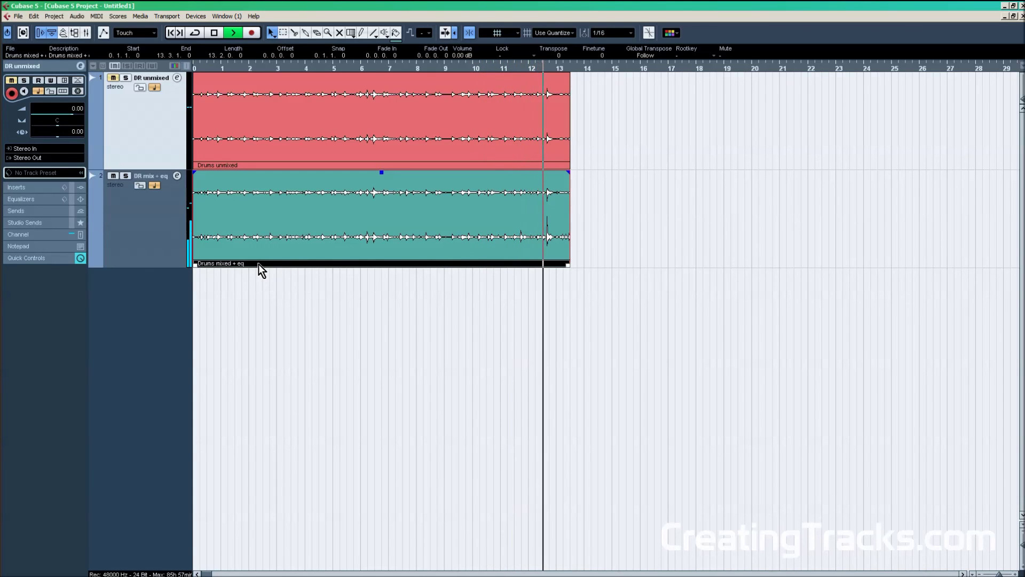
pyautogui.press('space')
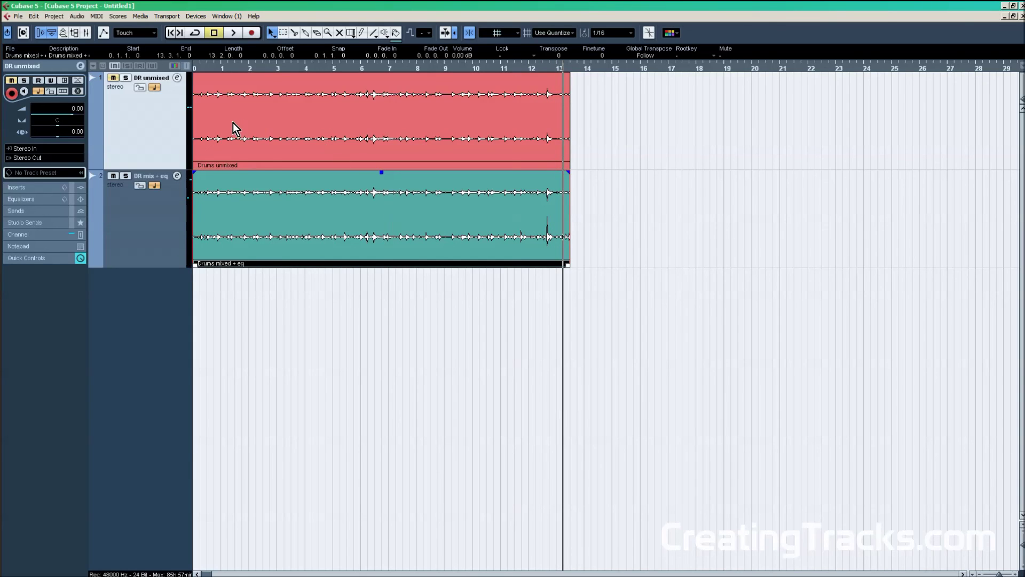
pyautogui.click(255, 155)
pyautogui.click(268, 209)
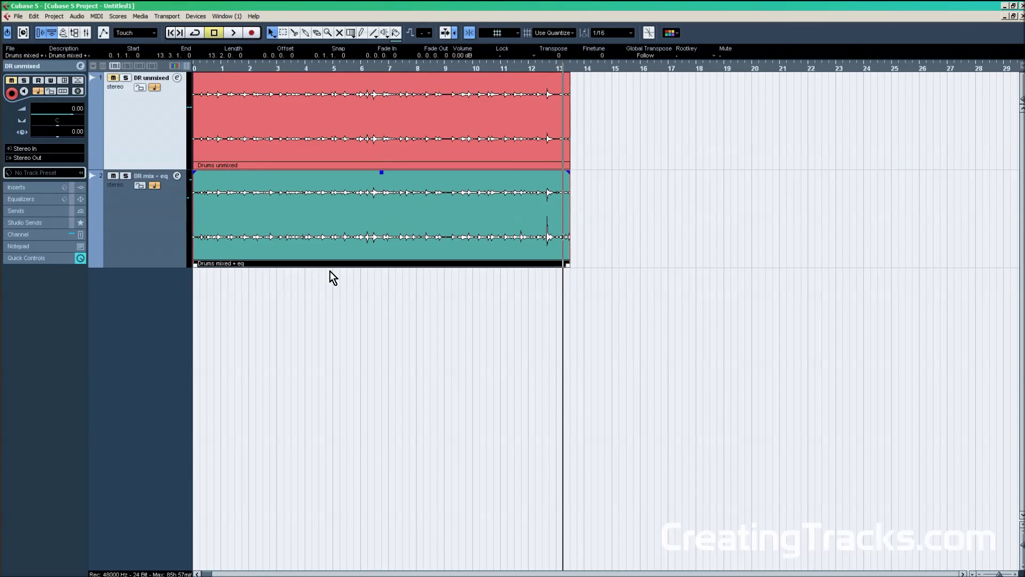